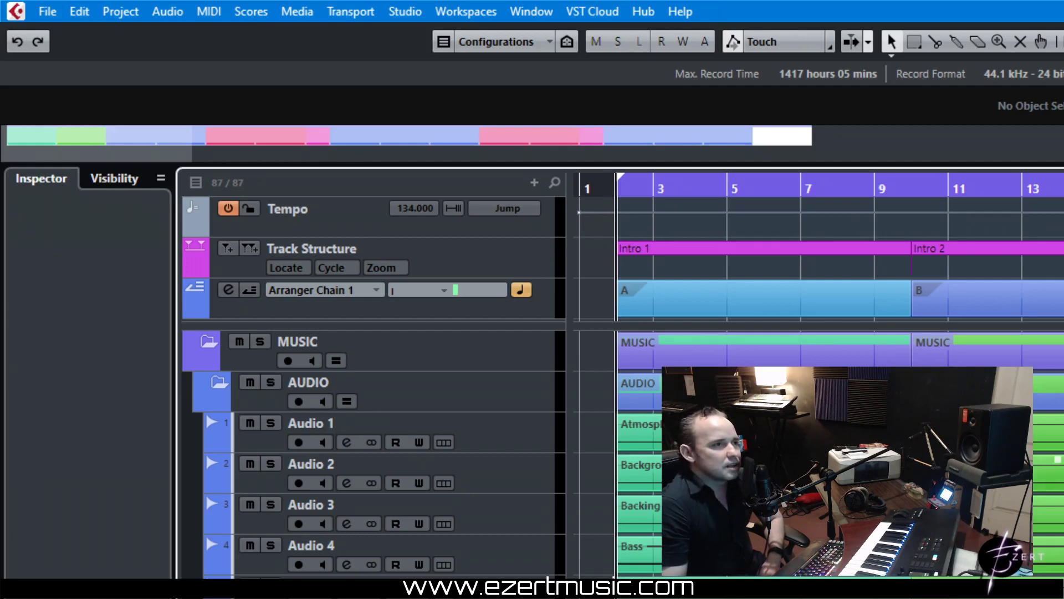
# Place the playback cursor at several positions within Intro 1 and Intro 2 on the timeline
pyautogui.click(911, 190)
pyautogui.moveTo(911, 190); pyautogui.dragTo(908, 191)
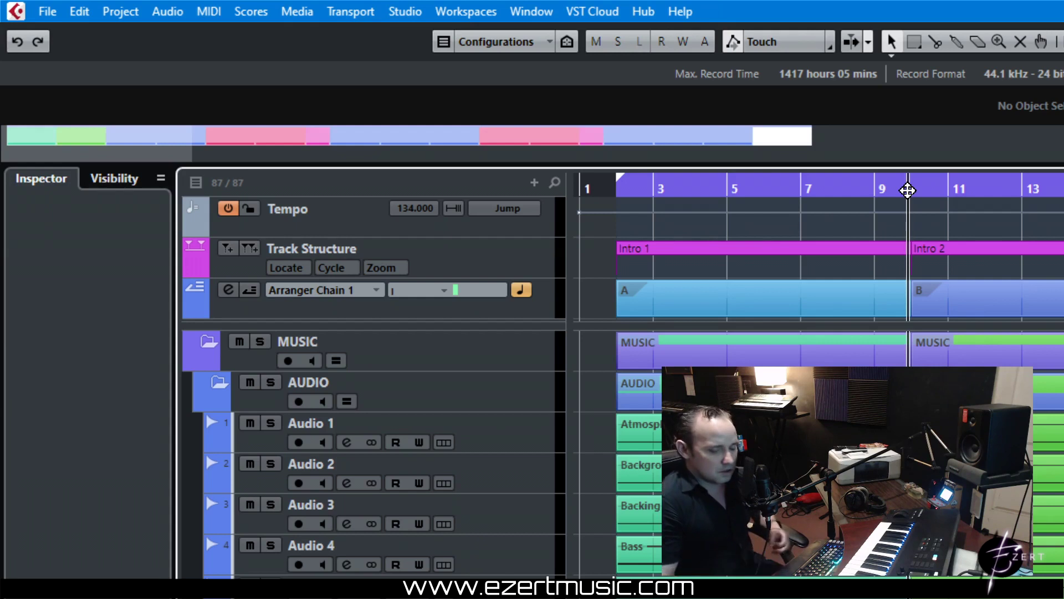
pyautogui.click(733, 189)
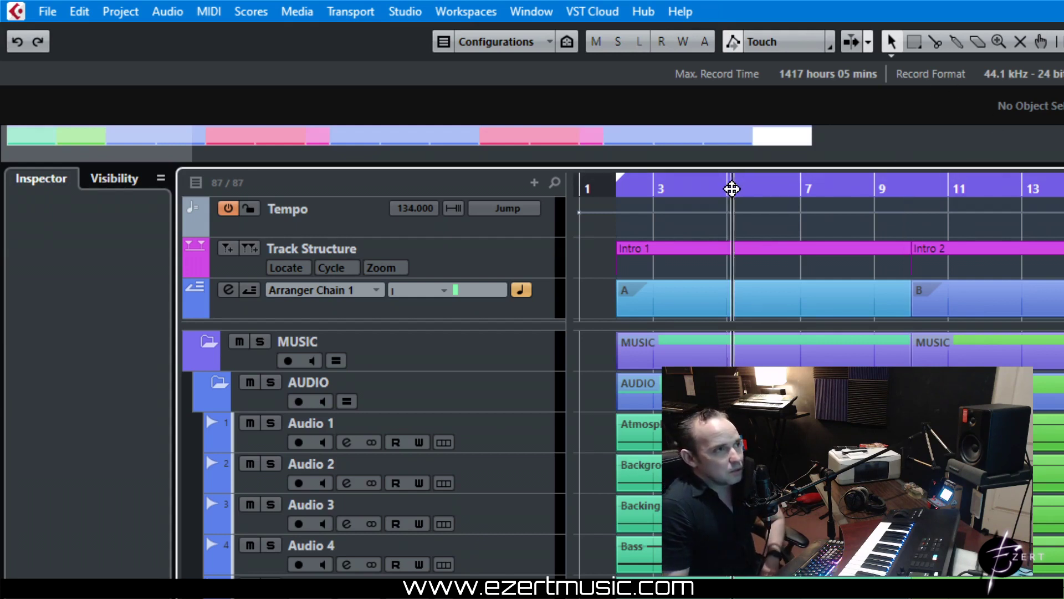
pyautogui.click(636, 189)
pyautogui.click(900, 189)
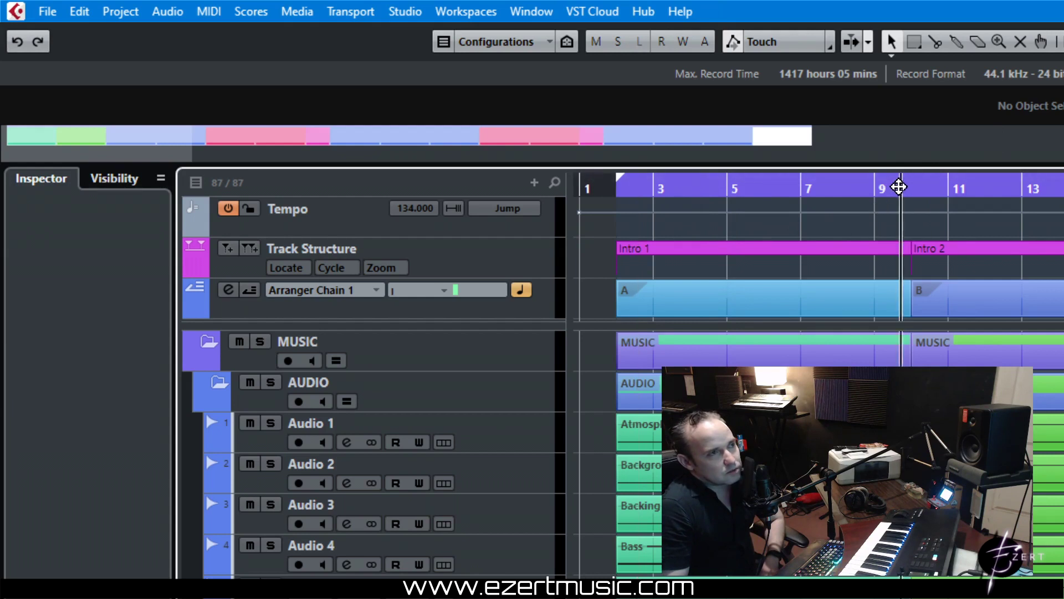
pyautogui.click(1003, 188)
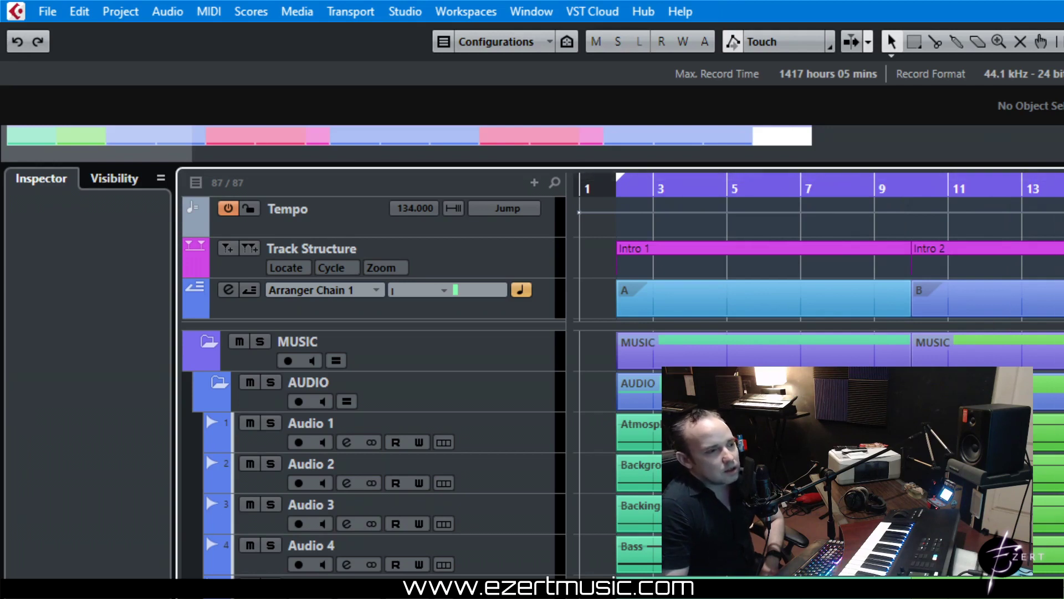
# Examine the arrangement's sections along the timeline, from Intro 1 through Main C
pyautogui.hscroll(8, 818, 244)
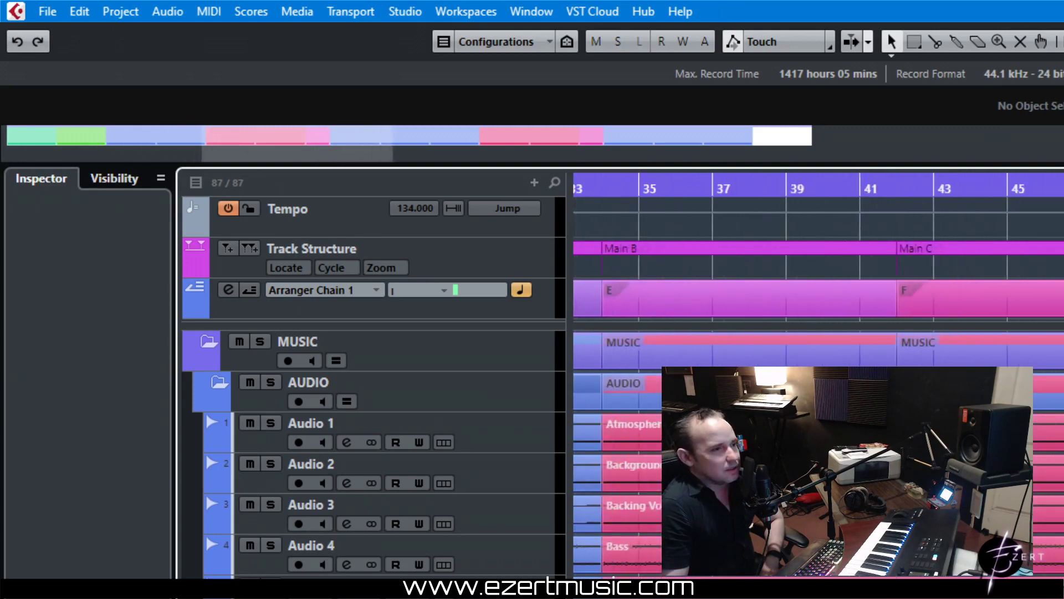
pyautogui.hscroll(-2, 817, 244)
pyautogui.hscroll(4, 818, 244)
pyautogui.hscroll(-4, 818, 244)
pyautogui.hscroll(-6, 818, 244)
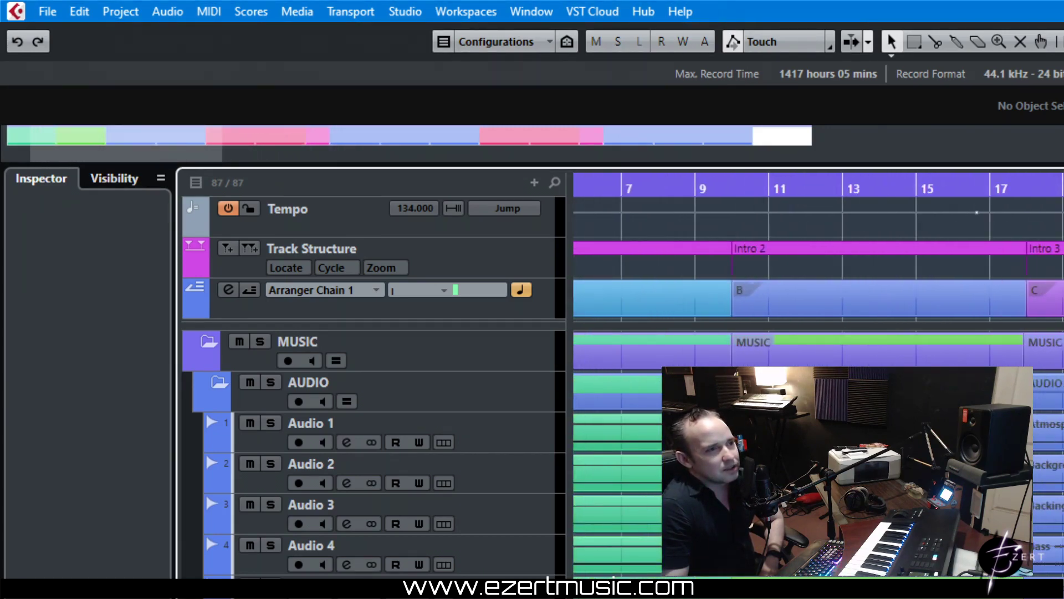
pyautogui.hscroll(-5, 818, 244)
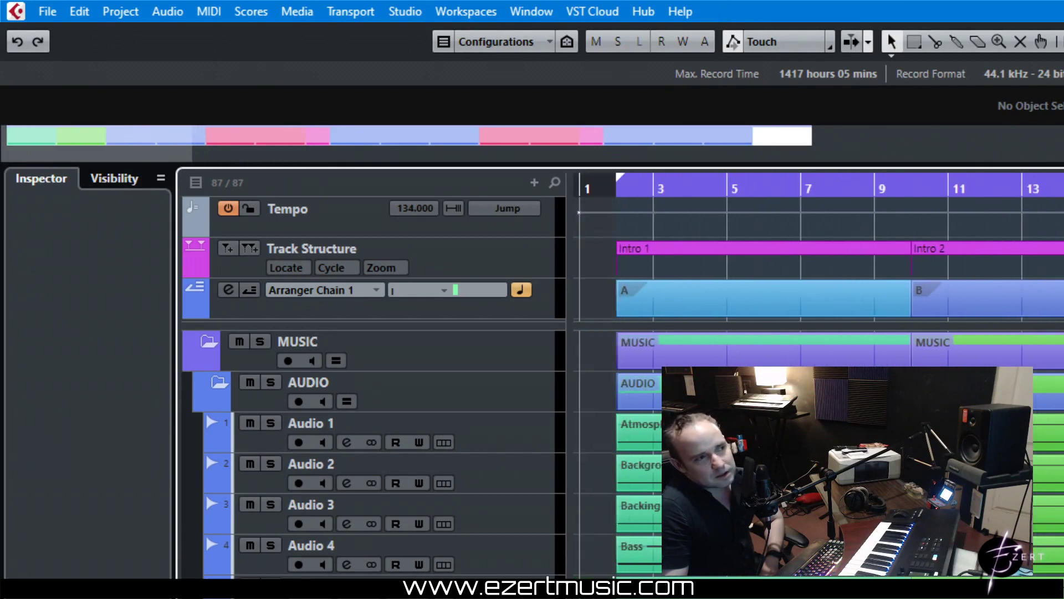
pyautogui.scroll(-3, 205, 424)
pyautogui.scroll(3, 205, 424)
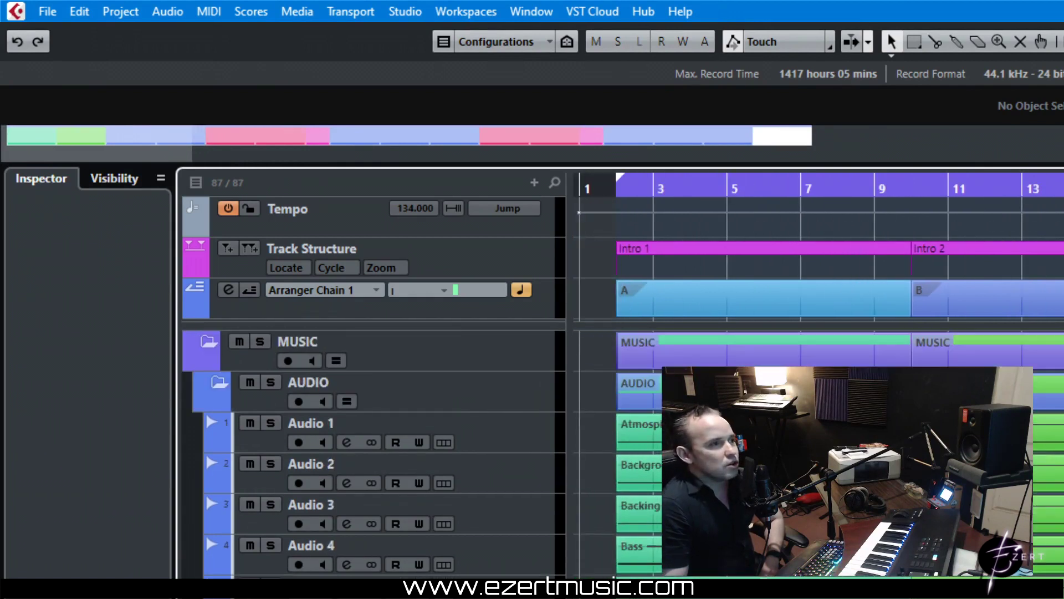
# Return the playback cursor to the start of Intro 1 and solo the Audio 6 track
pyautogui.press('KP_1')
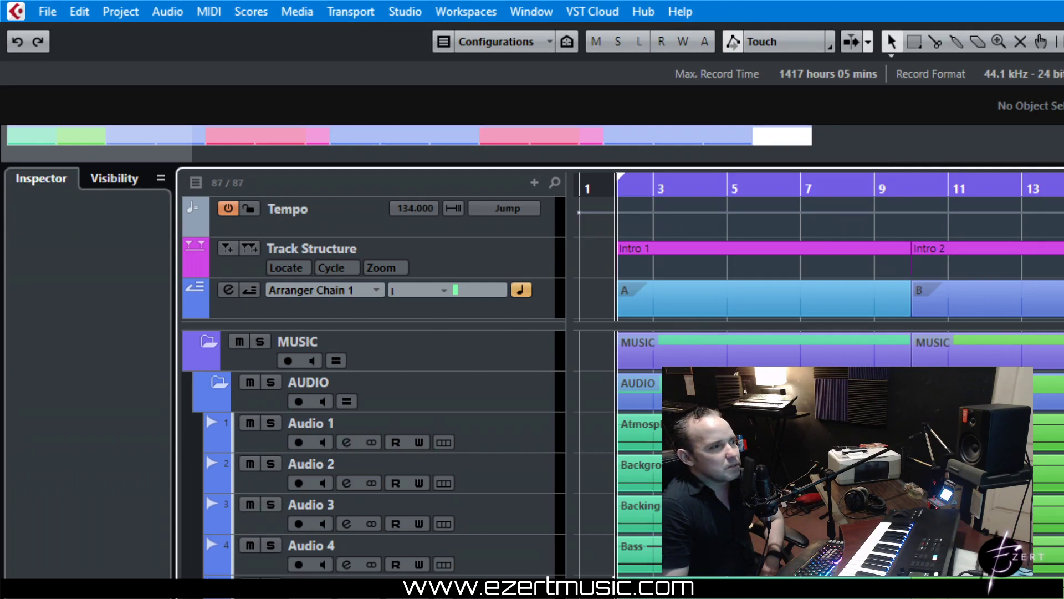
pyautogui.click(311, 598)
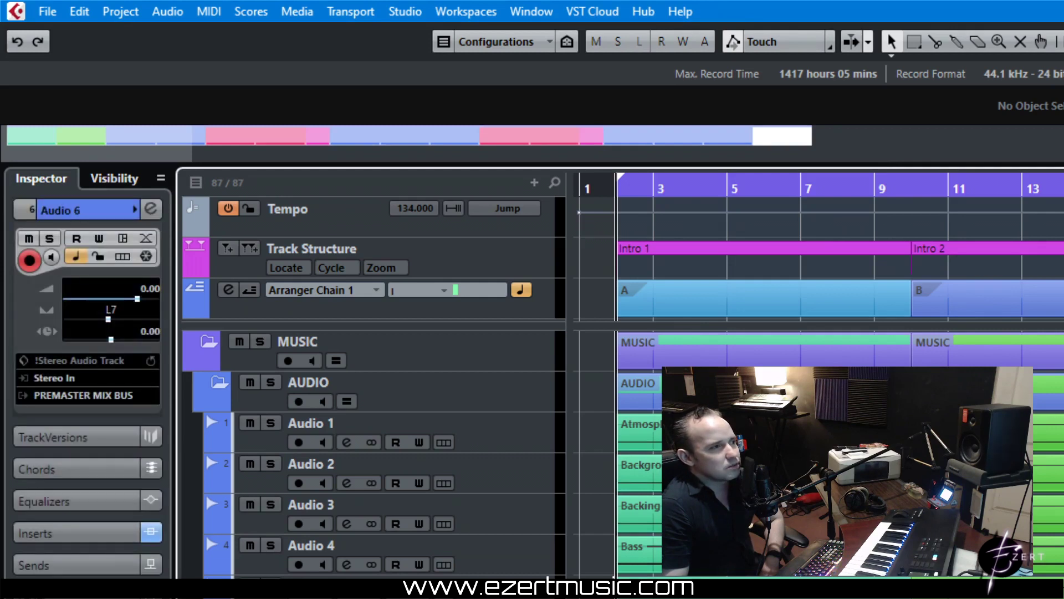
pyautogui.press('s')
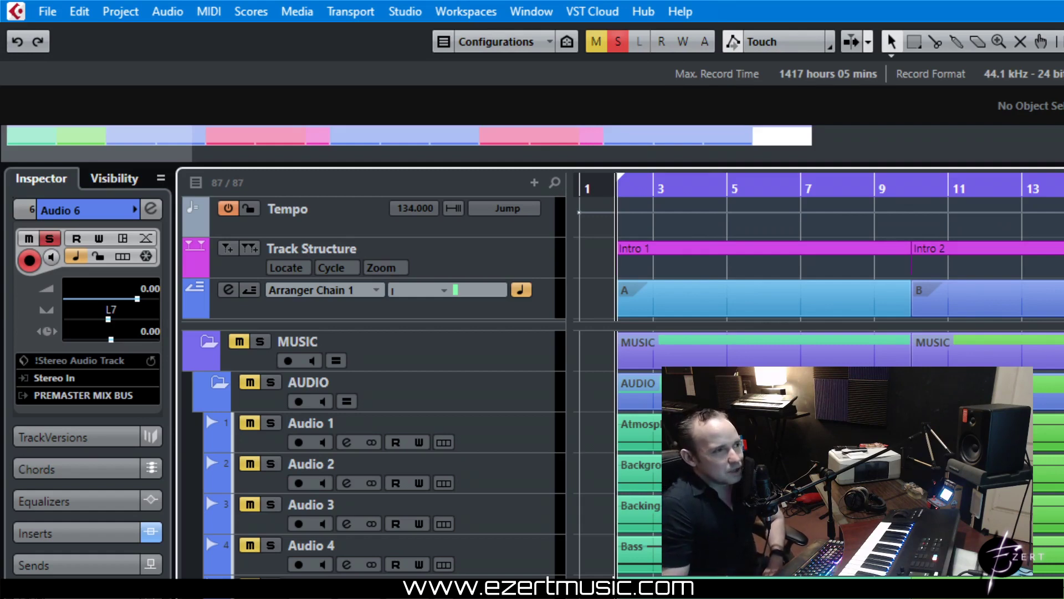
# Move the playback cursor to about bar 13 in Intro 2 and turn cycle mode back on
pyautogui.click(875, 182)
pyautogui.click(1049, 179)
pyautogui.moveTo(1041, 187); pyautogui.dragTo(1041, 193)
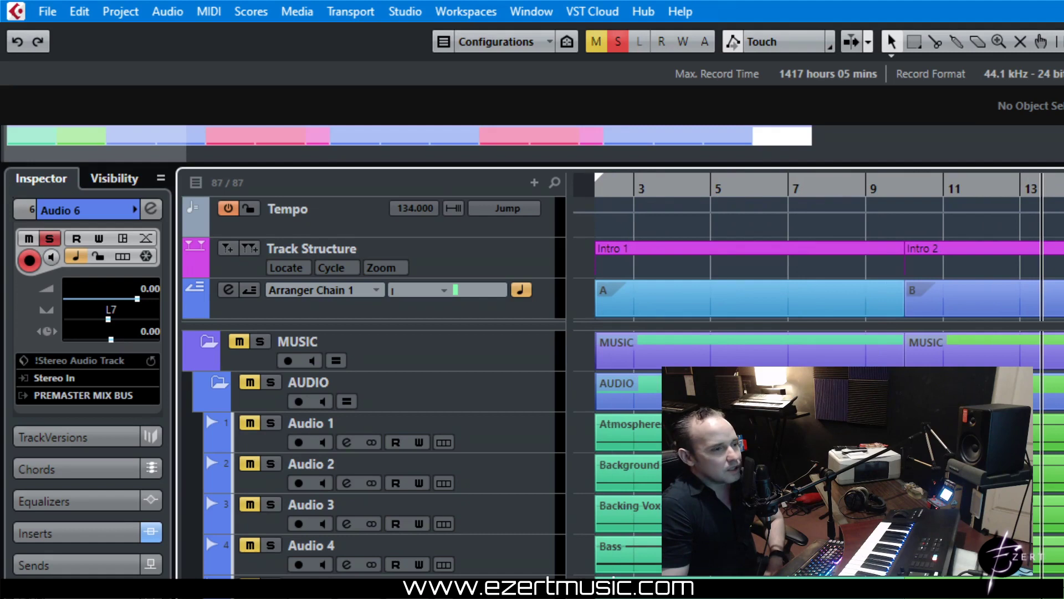
pyautogui.press('KP_Divide')
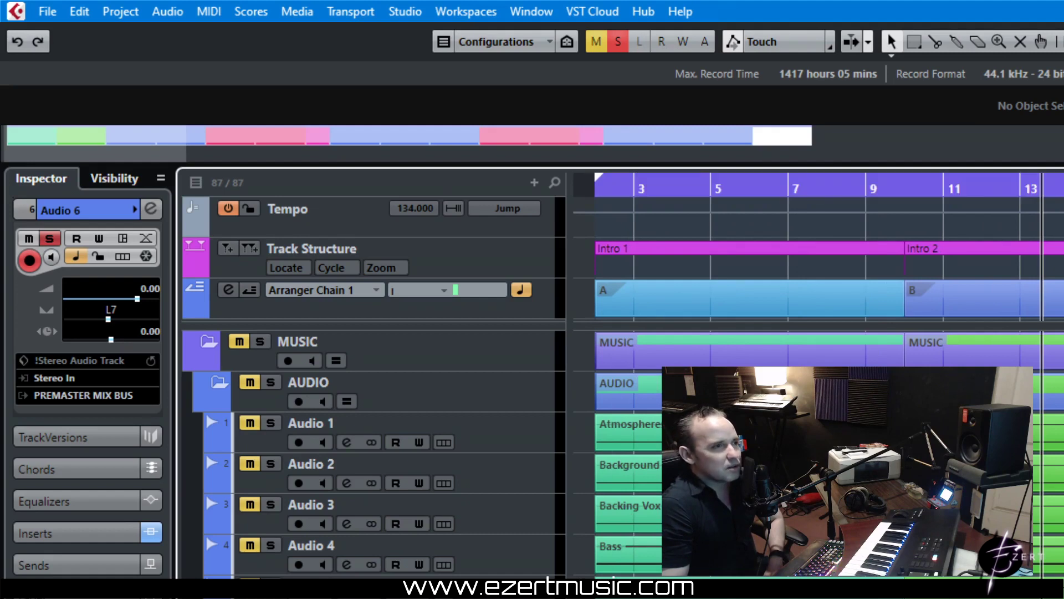
pyautogui.press('KP_2')
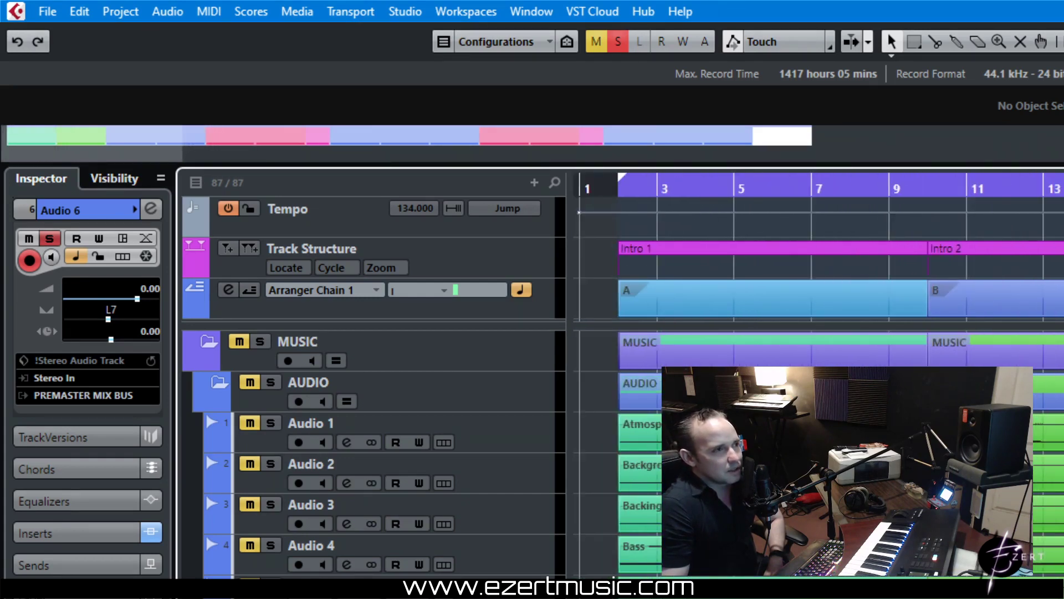
pyautogui.hscroll(-10, 819, 333)
pyautogui.hscroll(6, 818, 332)
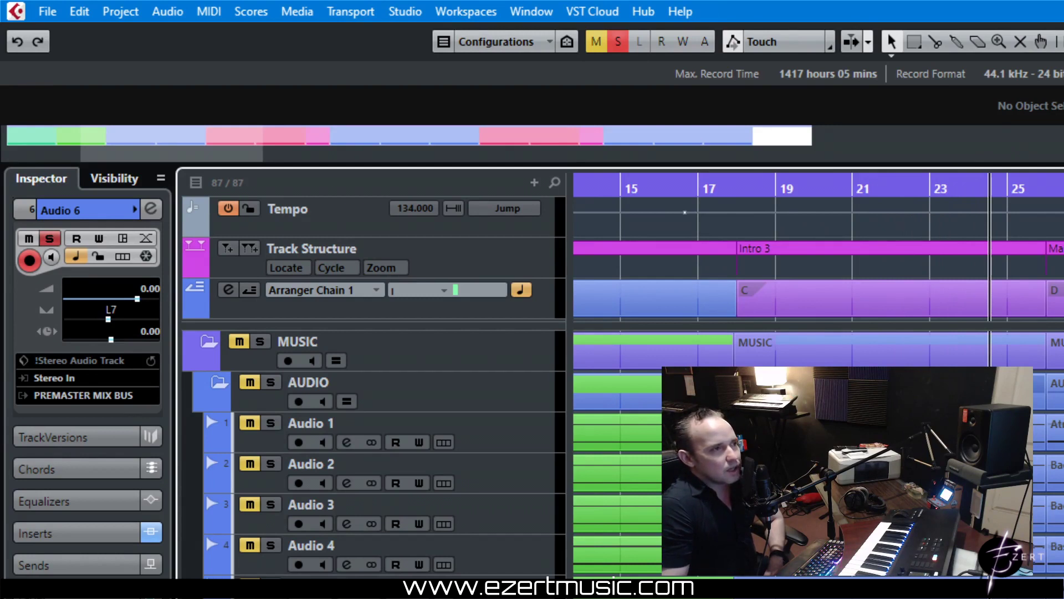
# Solo Audio 4 instead of Audio 6 and play it from the start of Intro 3
pyautogui.click(271, 545)
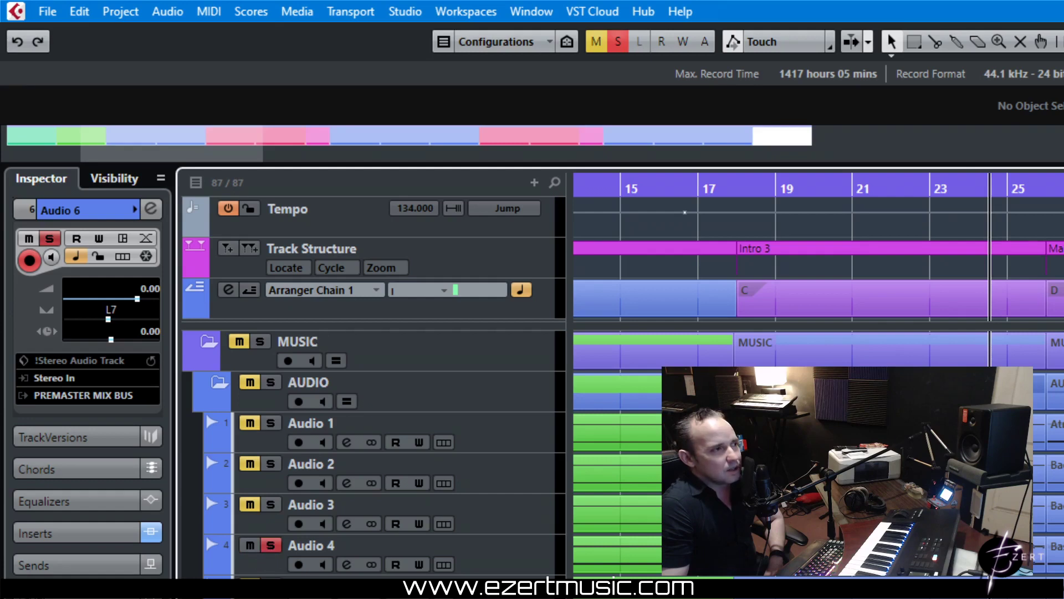
pyautogui.press('s')
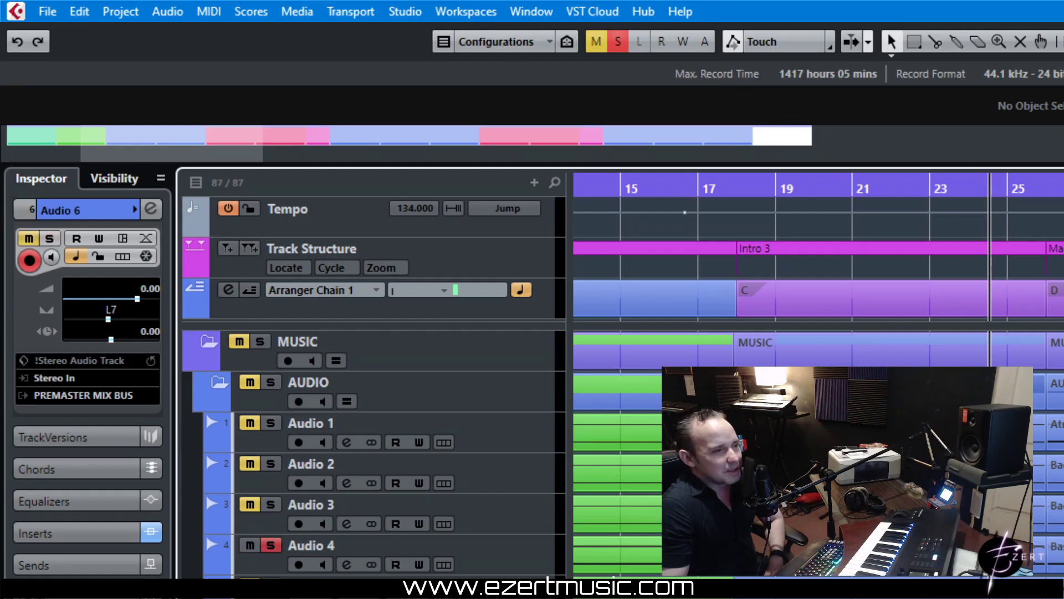
pyautogui.click(732, 193)
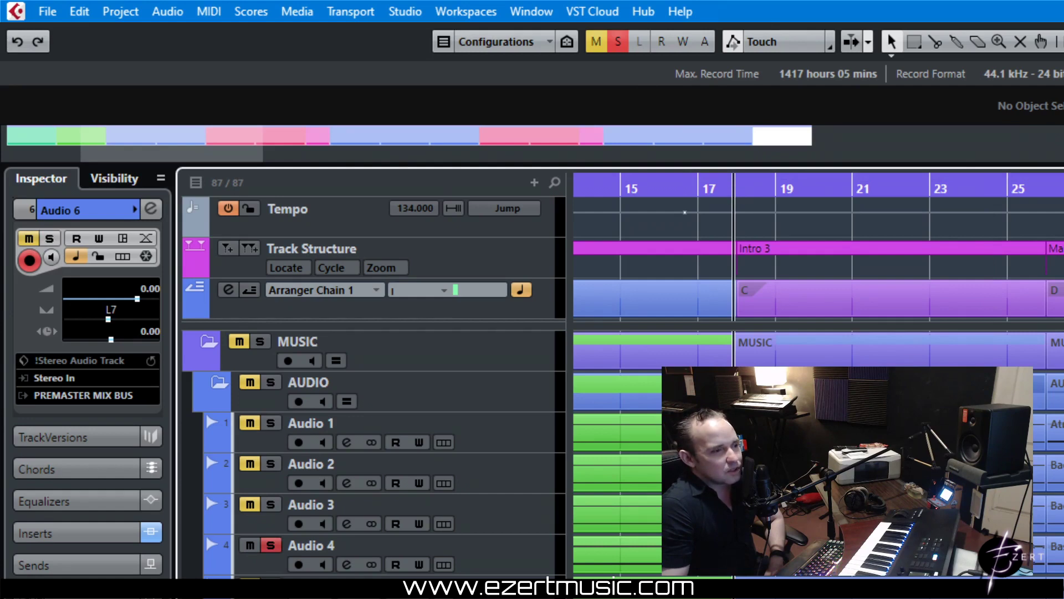
pyautogui.press('space')
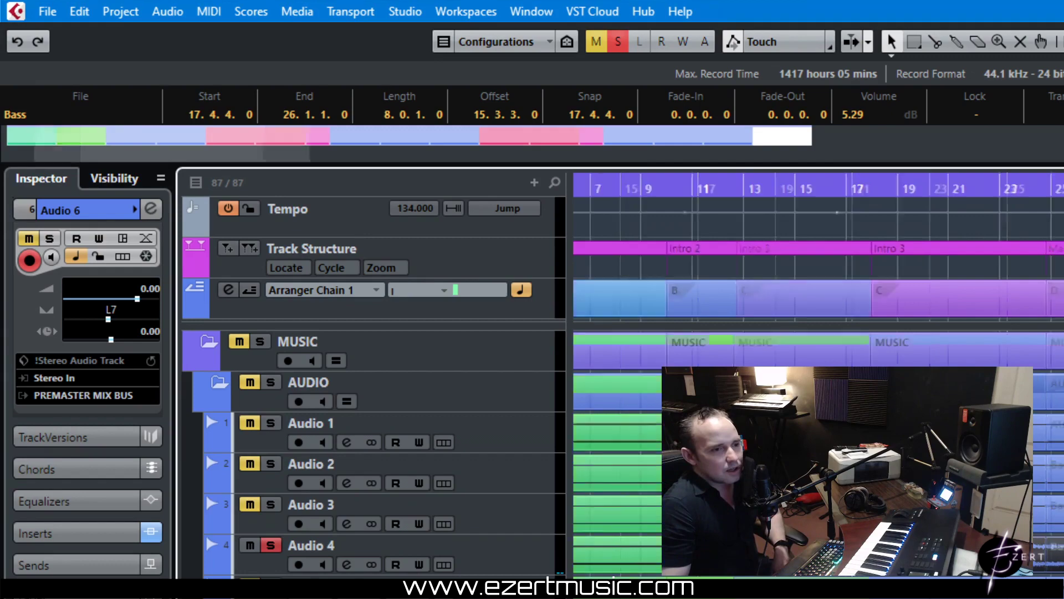
# Zoom the timeline out to examine the arrangement from Intro 1 through the verse sections
pyautogui.press('g')
pyautogui.press('g')
pyautogui.press('g')
pyautogui.press('g')
pyautogui.press('g')
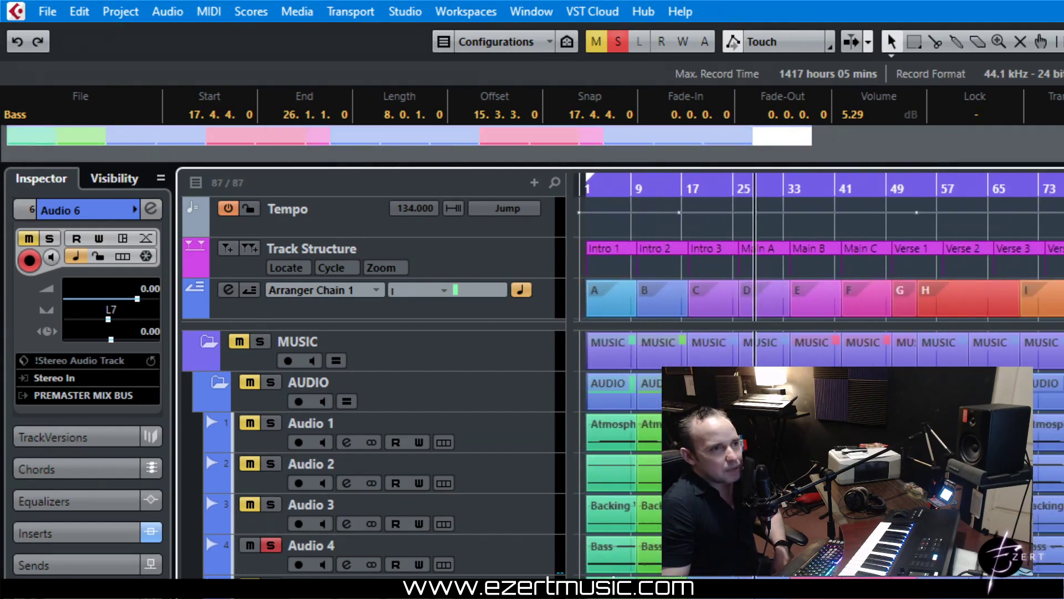
pyautogui.press('h')
pyautogui.press('h')
pyautogui.hscroll(4, 821, 354)
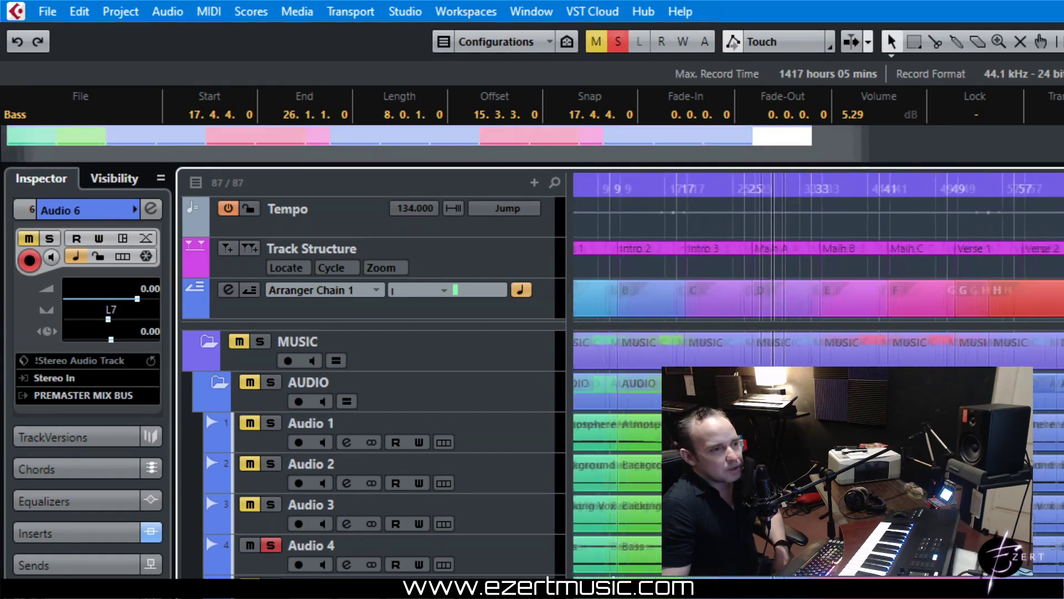
pyautogui.hscroll(-4, 821, 354)
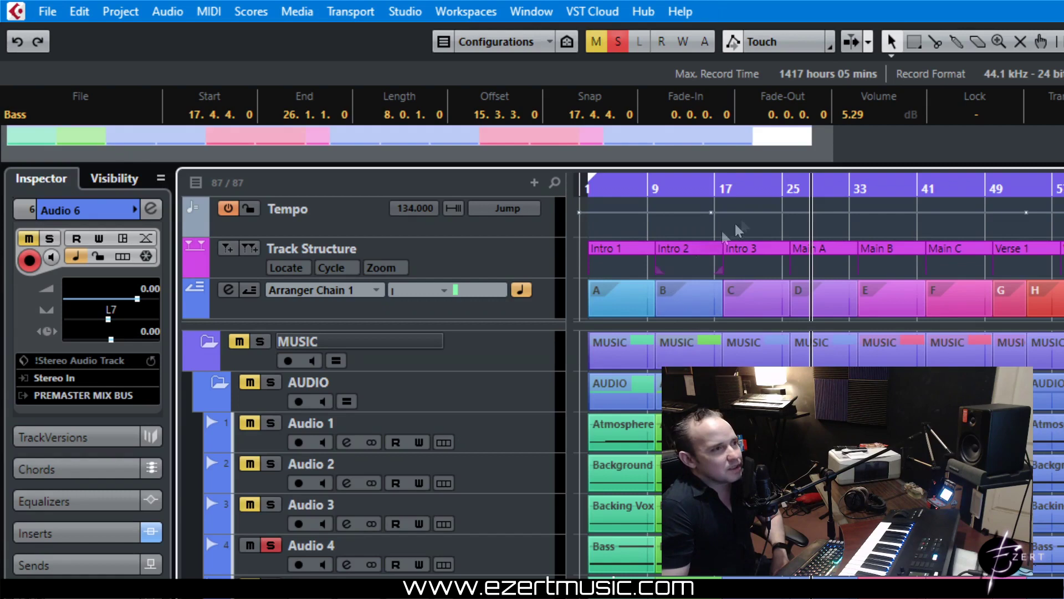
# From the start of Intro 3, open Audio 4's channel settings and MiniFilter V insert, moving their windows clear of the timeline
pyautogui.click(728, 186)
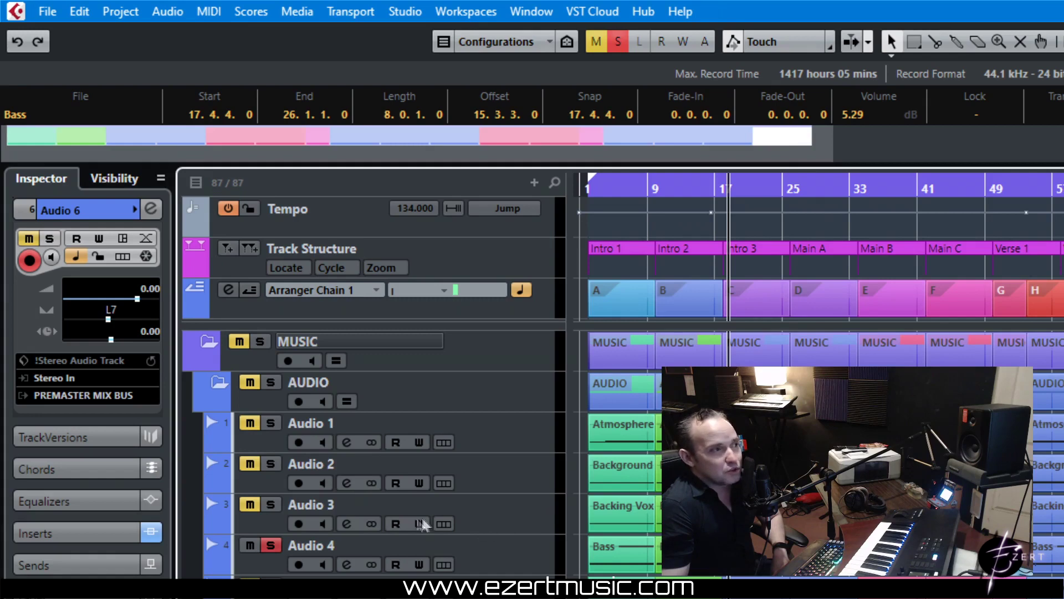
pyautogui.click(346, 564)
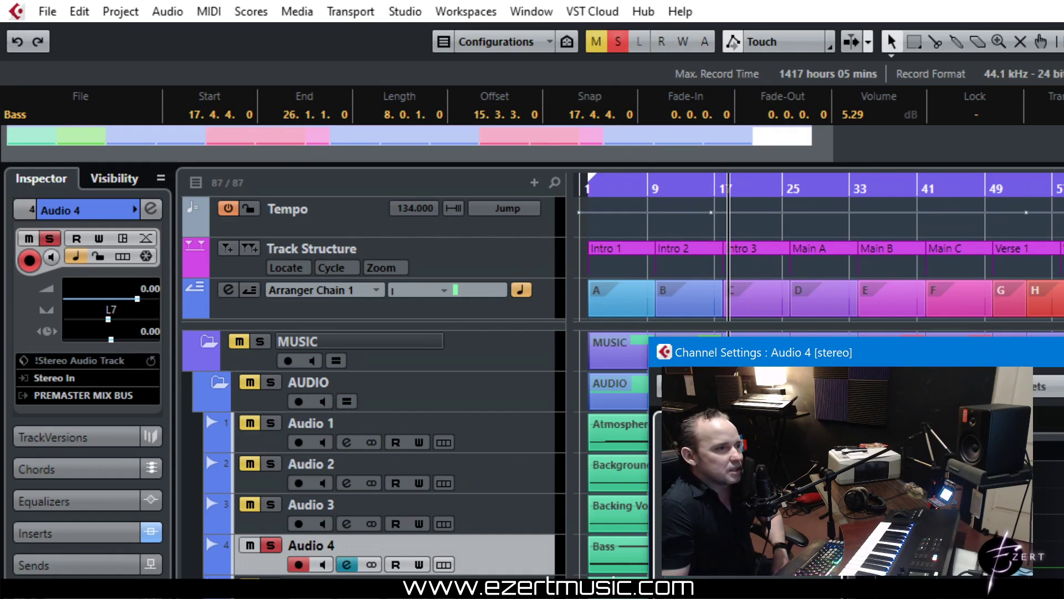
pyautogui.moveTo(933, 359); pyautogui.dragTo(886, 388)
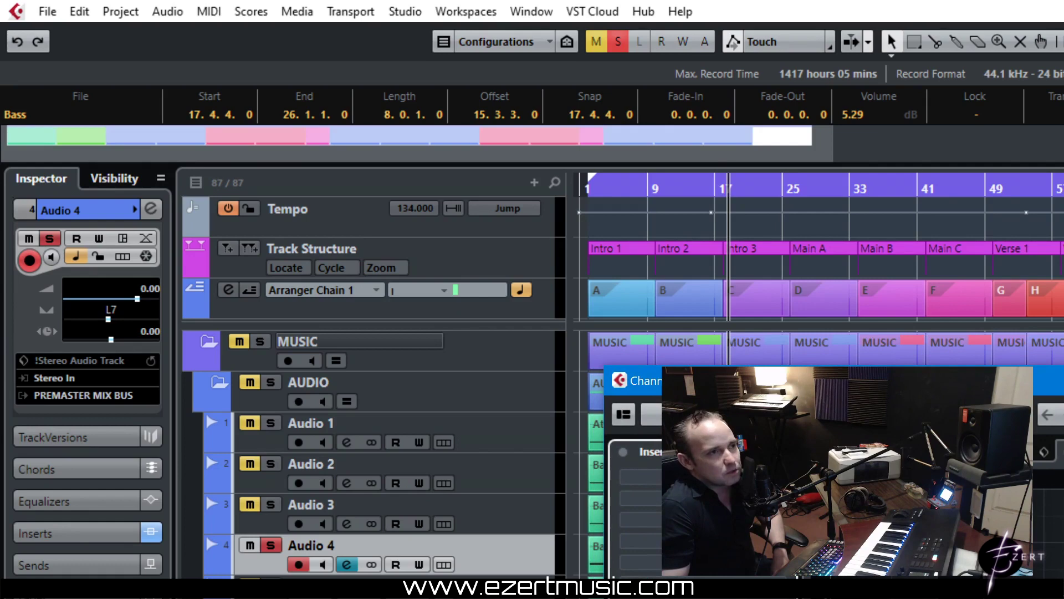
pyautogui.moveTo(886, 388); pyautogui.dragTo(906, 533)
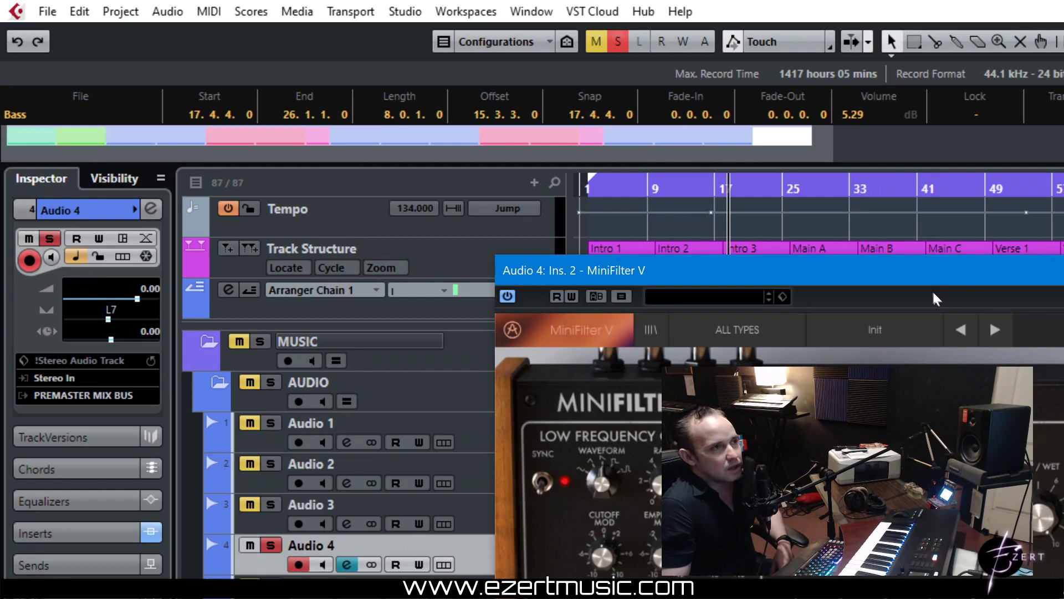
pyautogui.moveTo(918, 276); pyautogui.dragTo(1063, 435)
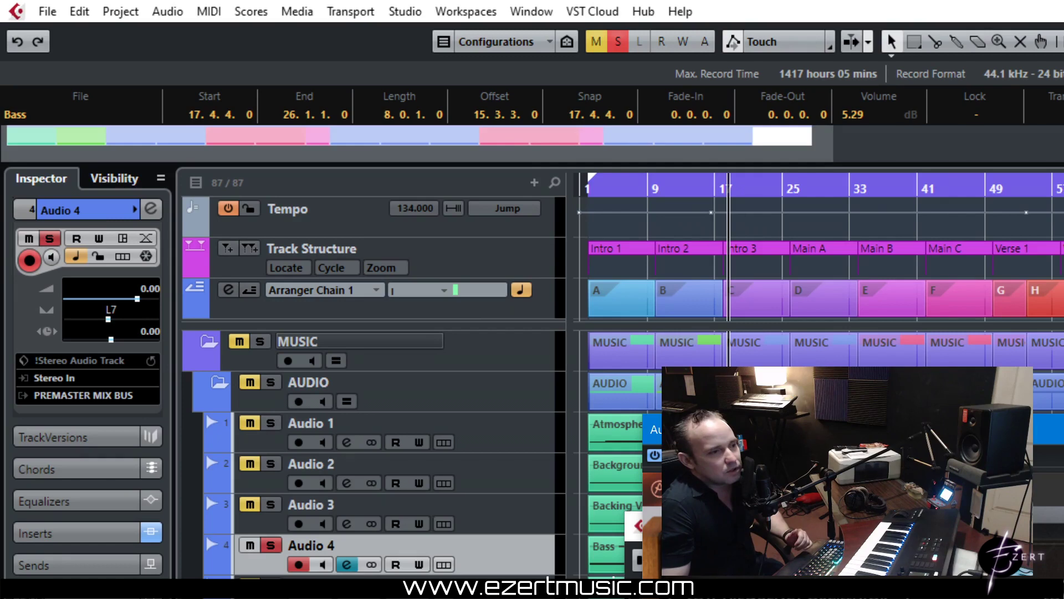
# Play the soloed Audio 4 track from Intro 3 and close the MiniFilter V window
pyautogui.press('space')
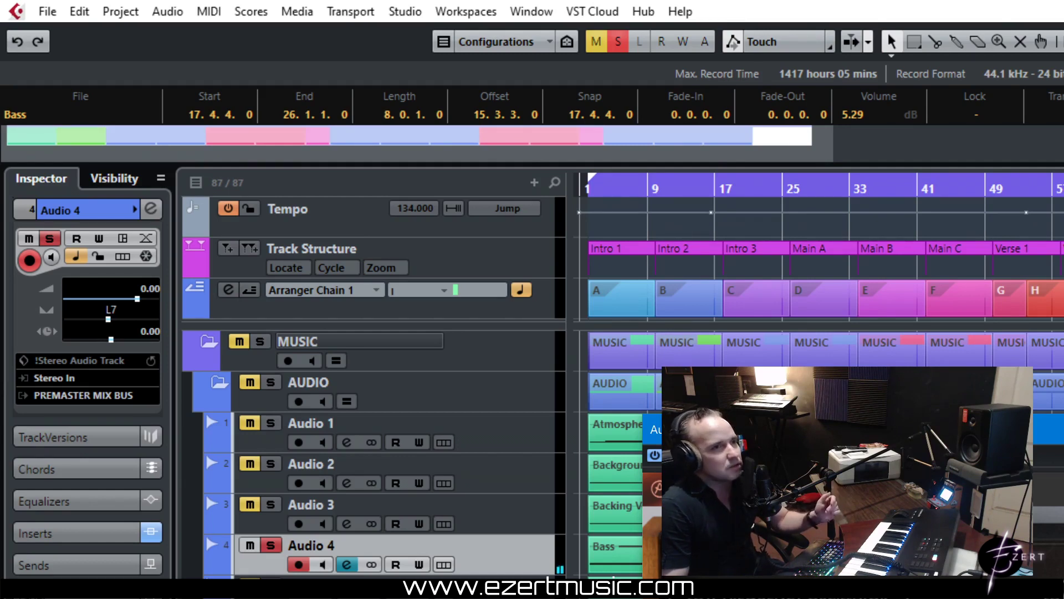
pyautogui.press('Escape')
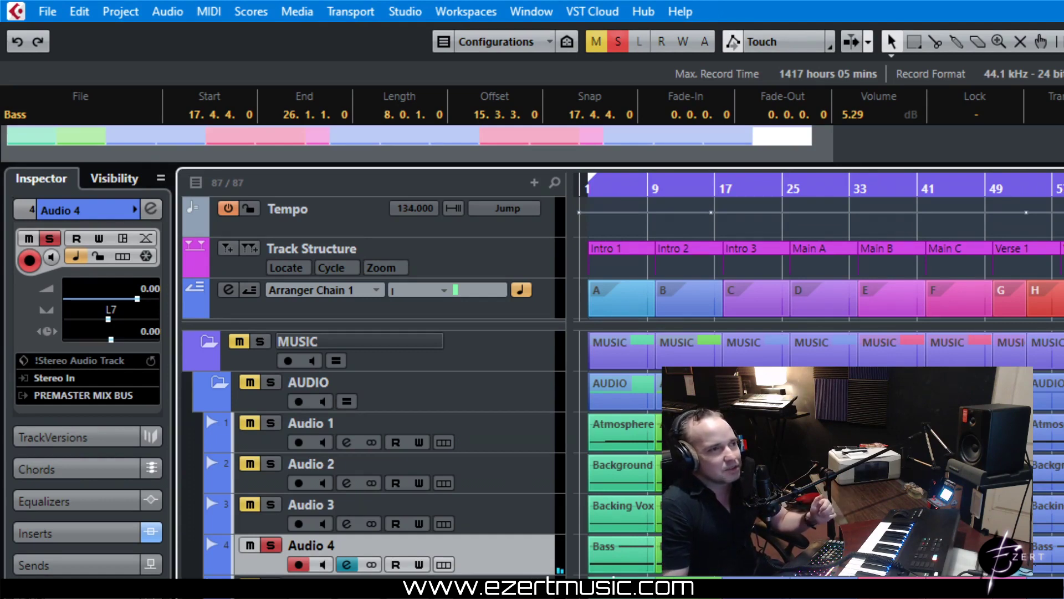
# Skip playback to Main B and set the cycle range from bar 33 to bar 49
pyautogui.click(840, 182)
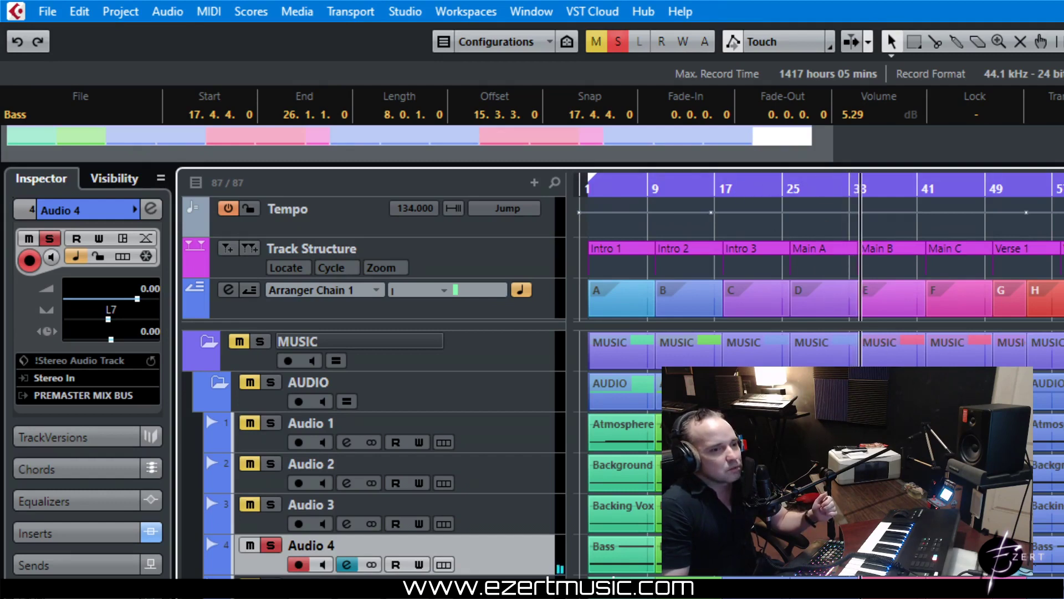
pyautogui.press('g')
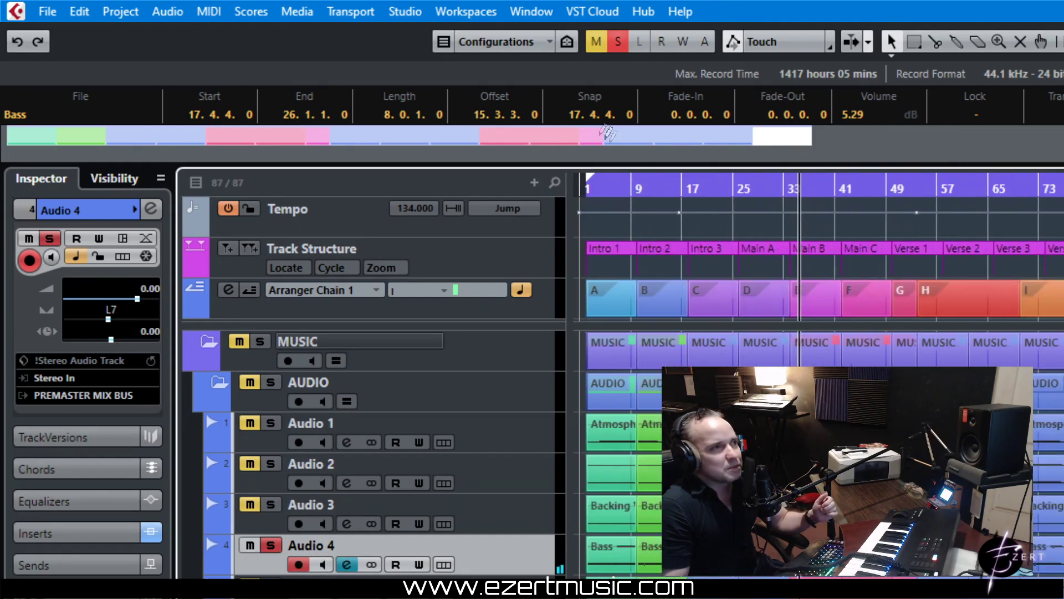
pyautogui.moveTo(703, 186); pyautogui.dragTo(785, 214)
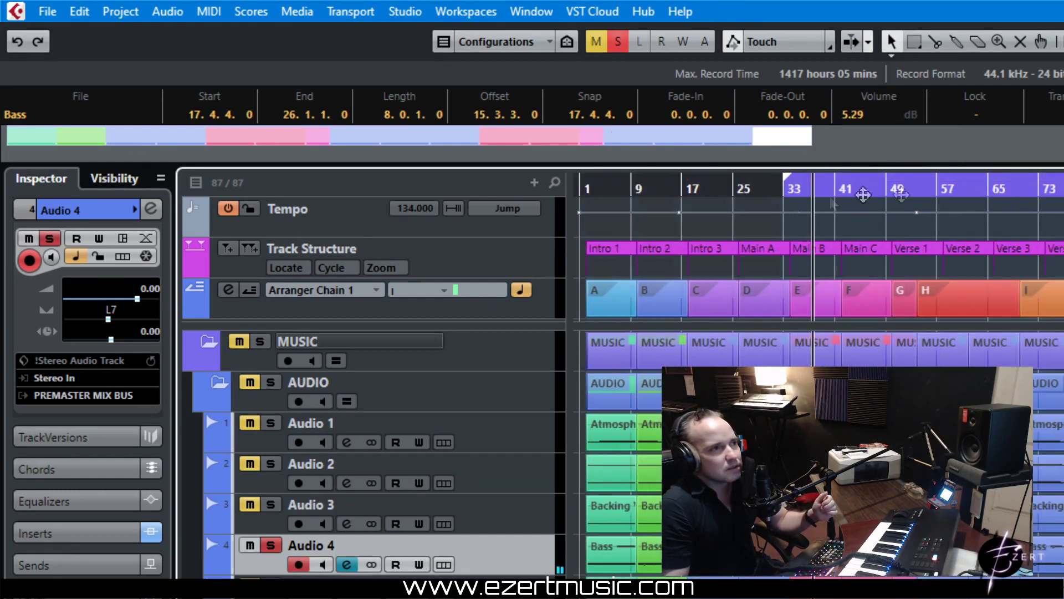
pyautogui.moveTo(1053, 230); pyautogui.dragTo(890, 255)
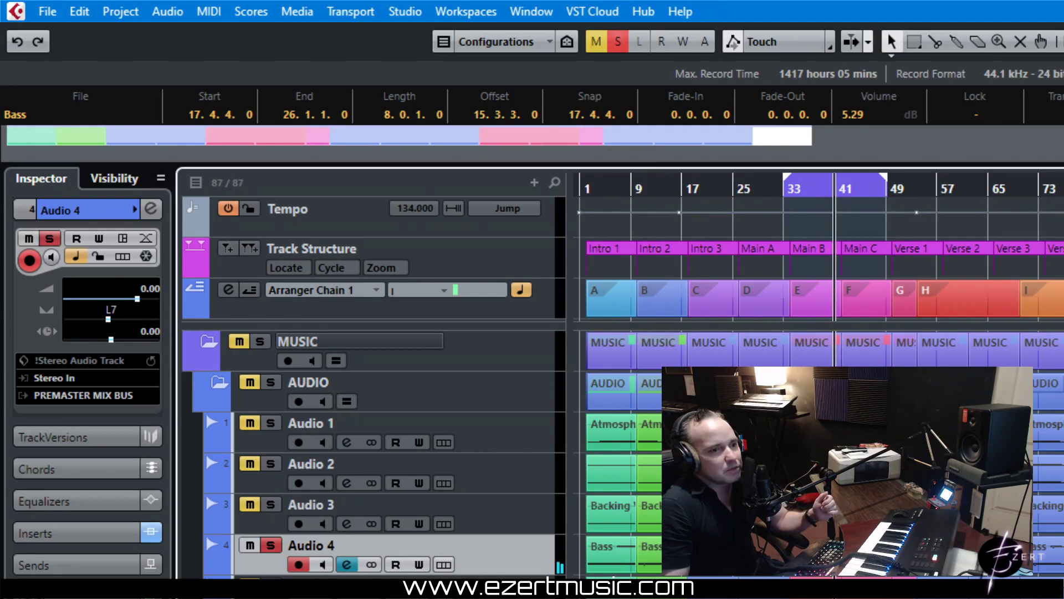
pyautogui.press('h')
pyautogui.scroll(-4, 818, 277)
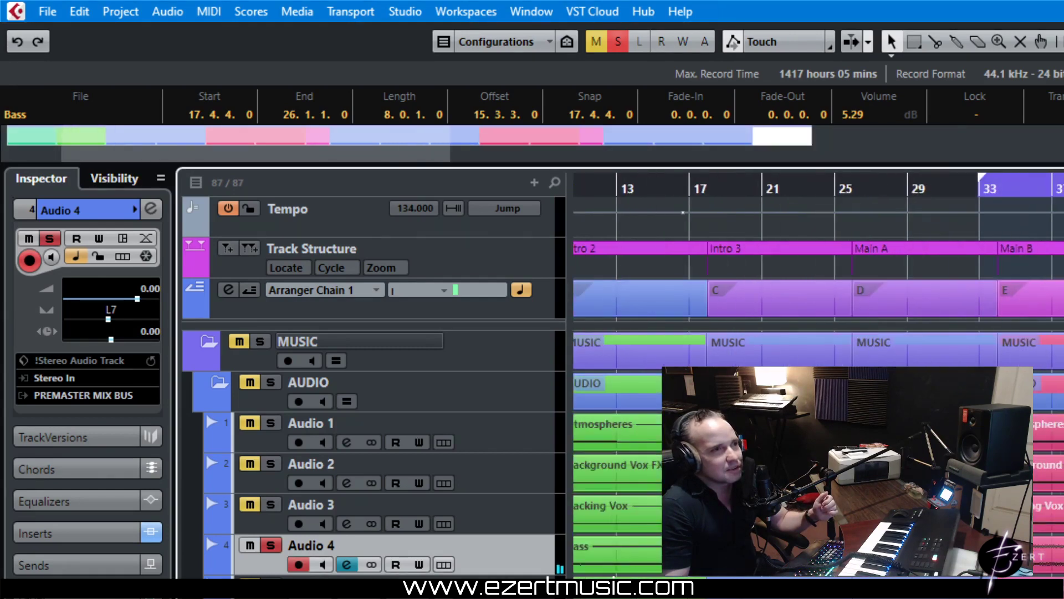
pyautogui.scroll(8, 818, 278)
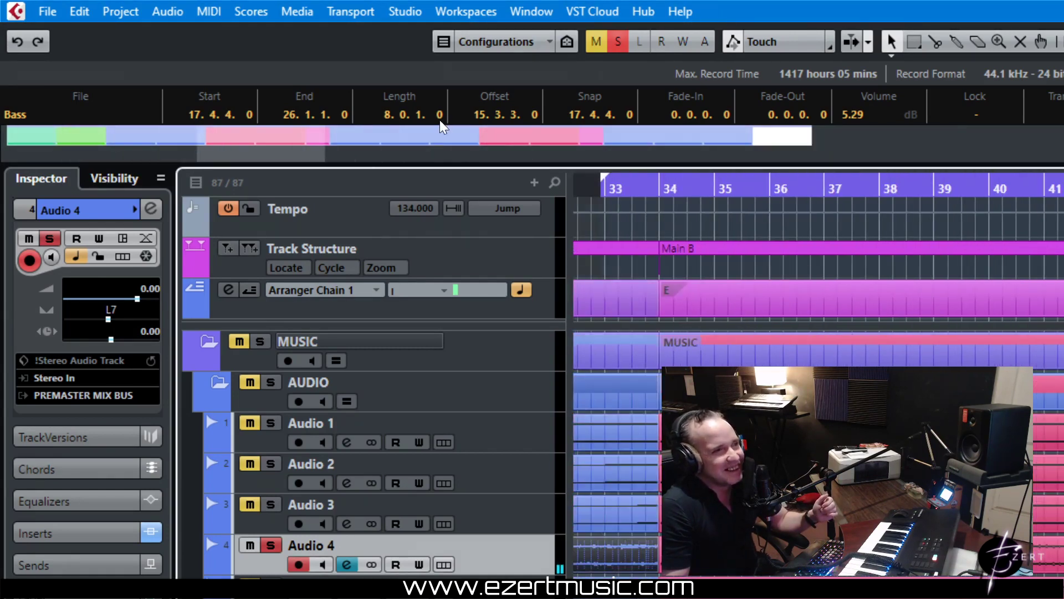
# Start the cycle range at bar 34, aligned with Main B, and play the loop with Audio 4's channel settings open
pyautogui.click(603, 184)
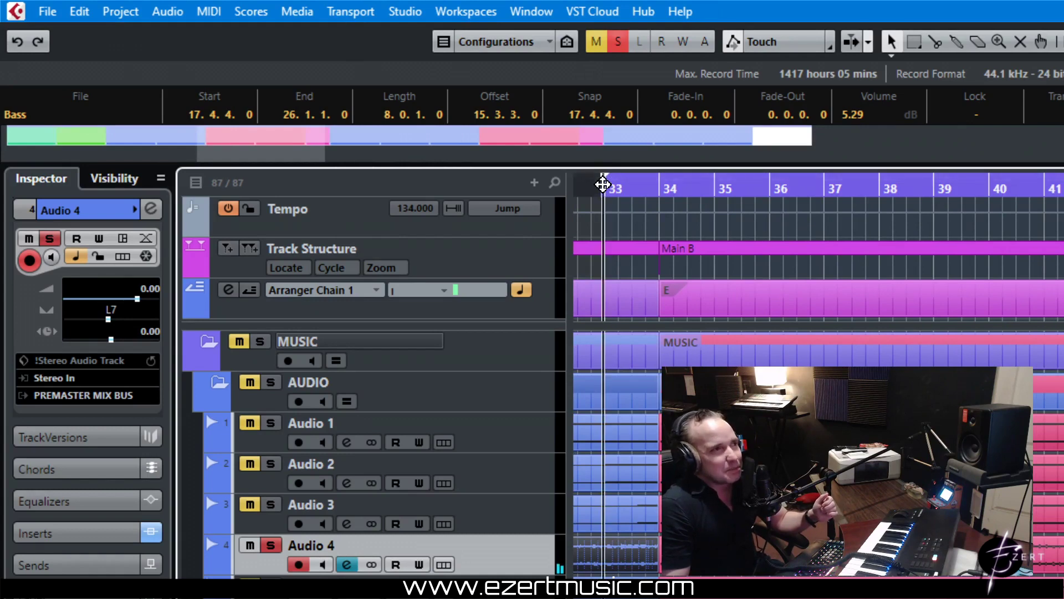
pyautogui.moveTo(603, 185); pyautogui.dragTo(604, 160)
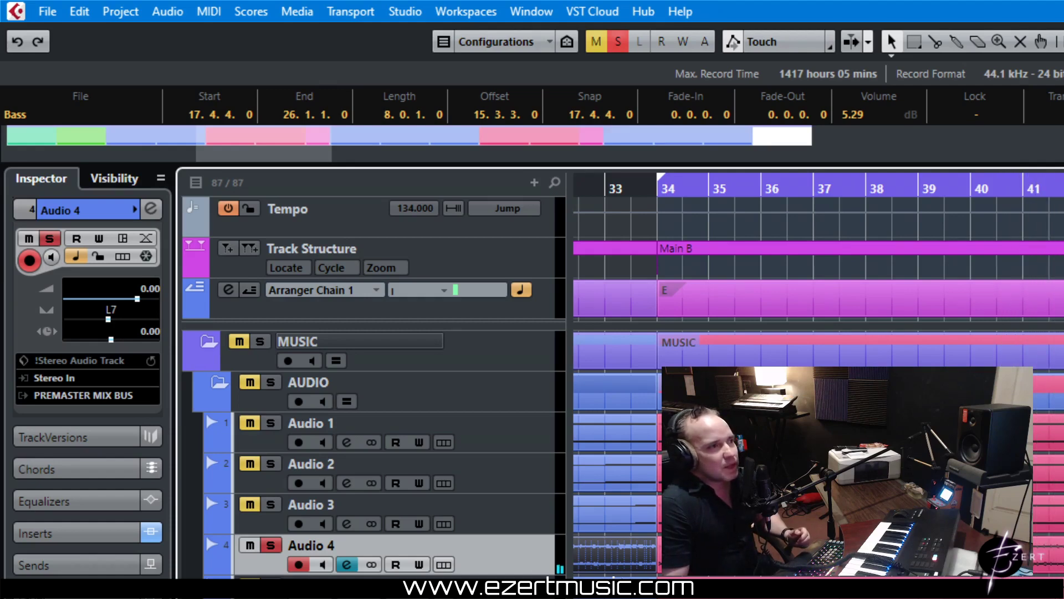
pyautogui.click(346, 564)
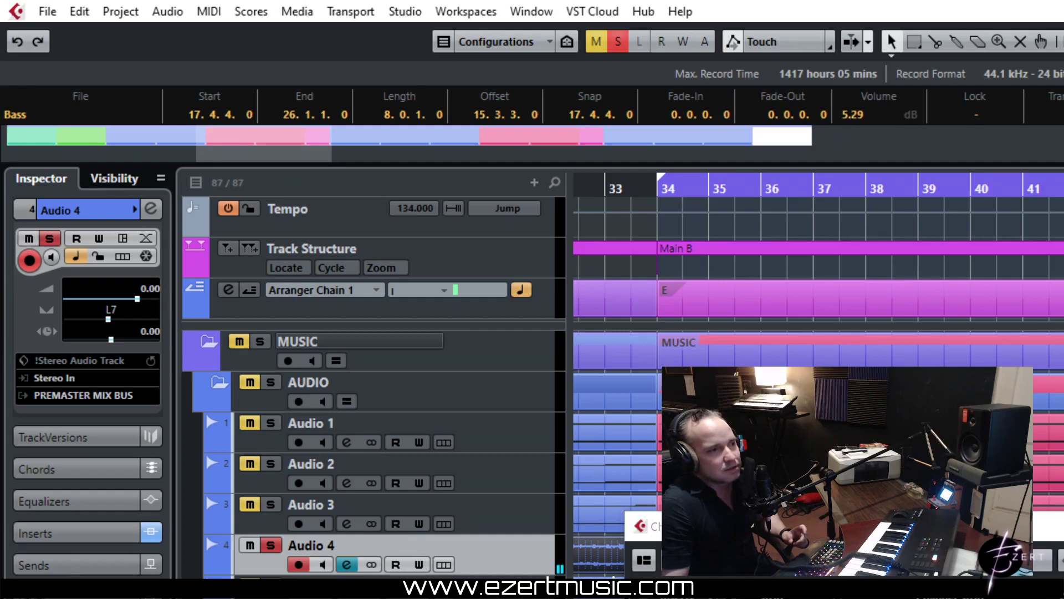
pyautogui.press('space')
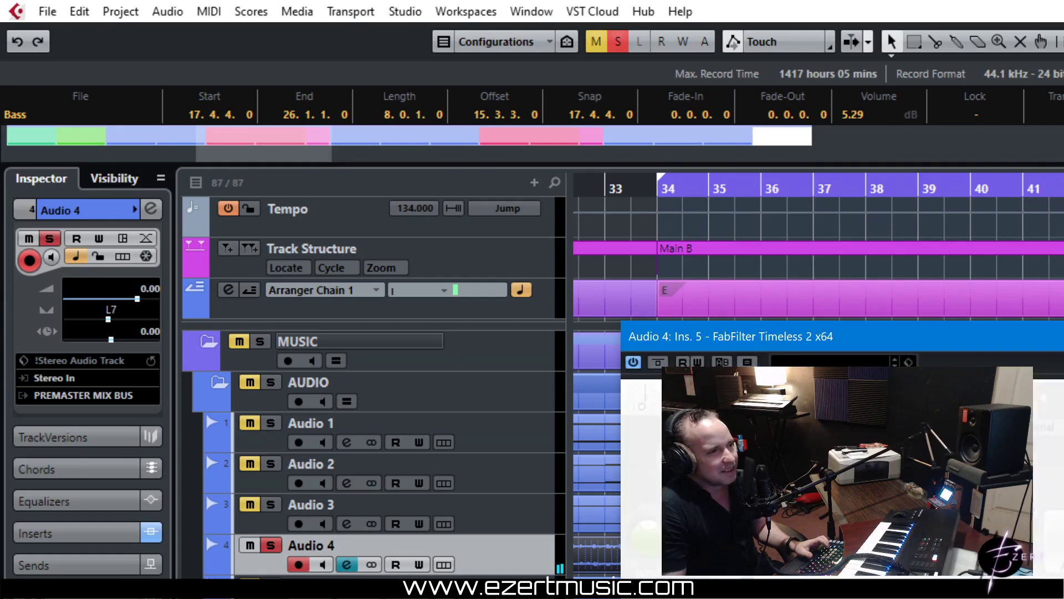
# Move the FabFilter Timeless 2 window clear of the timeline and audition the Audio 4 loop, stopping and restarting playback
pyautogui.moveTo(997, 330); pyautogui.dragTo(1047, 539)
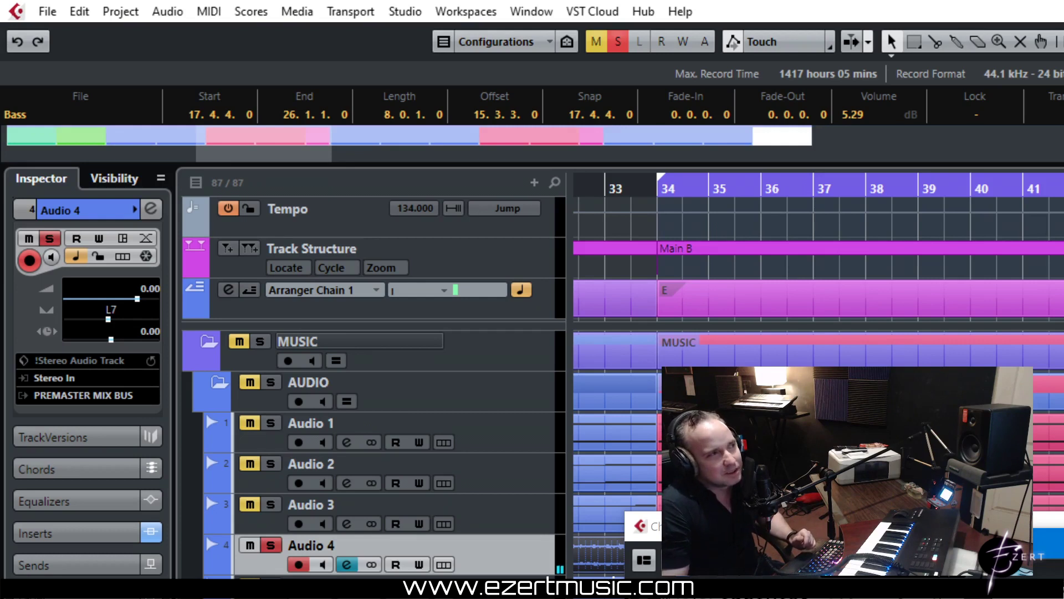
pyautogui.press('space')
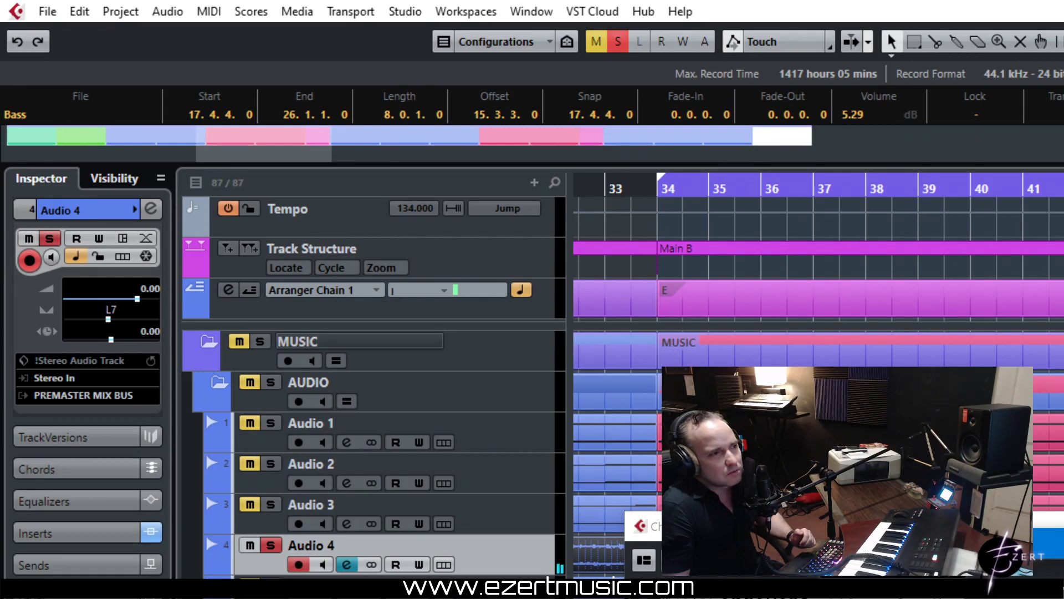
pyautogui.press('space')
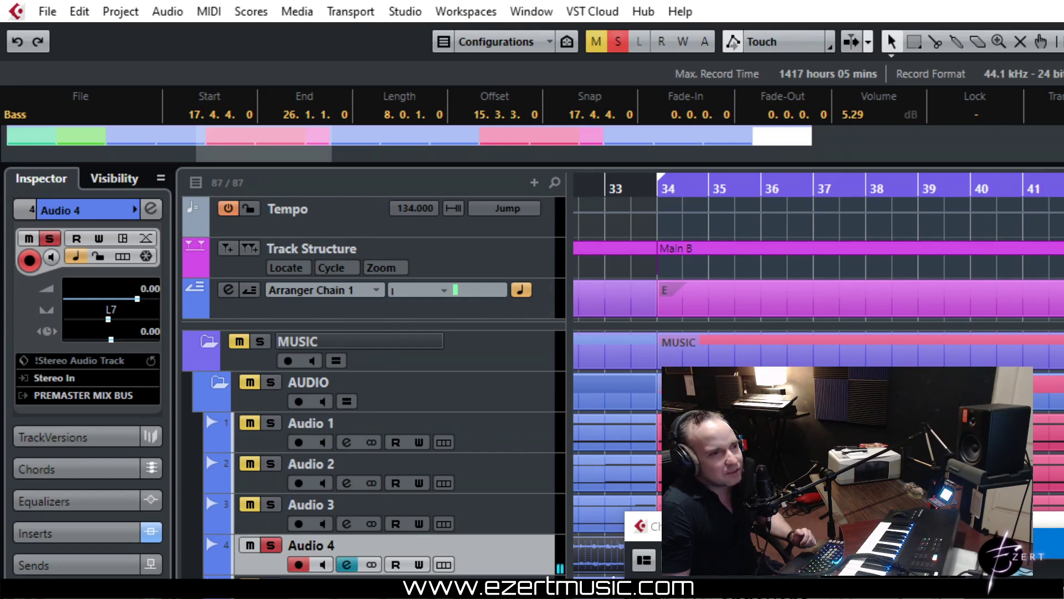
pyautogui.press('space')
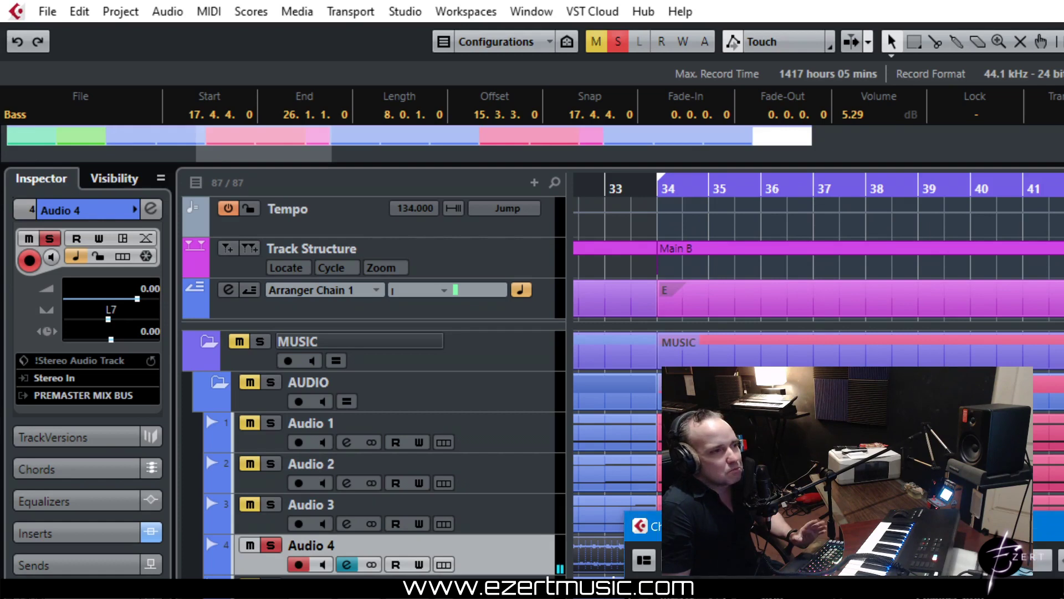
pyautogui.press('space')
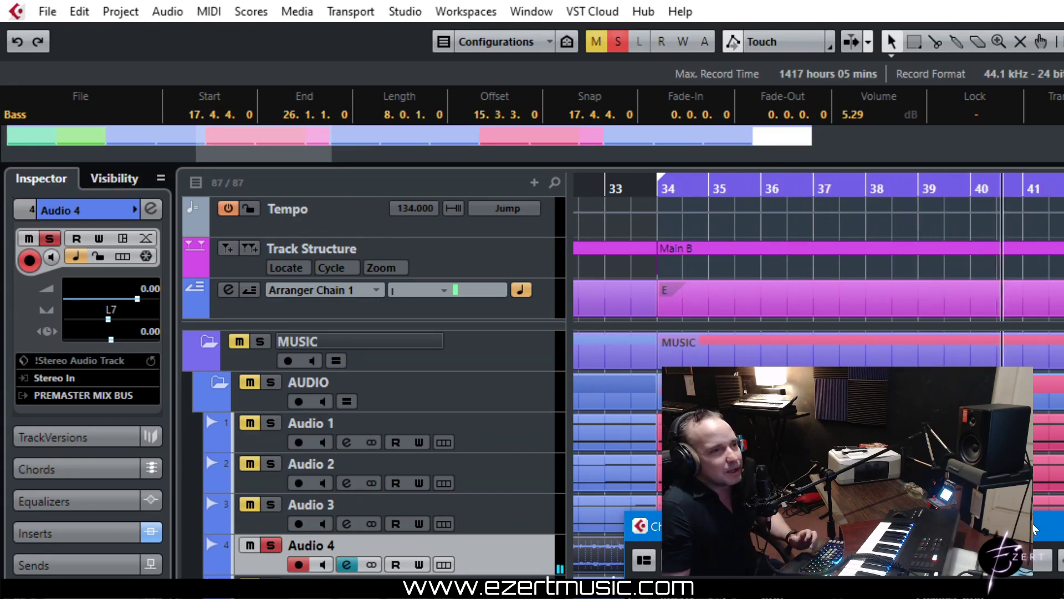
# Move Audio 4's channel settings aside, close the window and return playback to the cycle start at bar 34
pyautogui.moveTo(1034, 529); pyautogui.dragTo(931, 577)
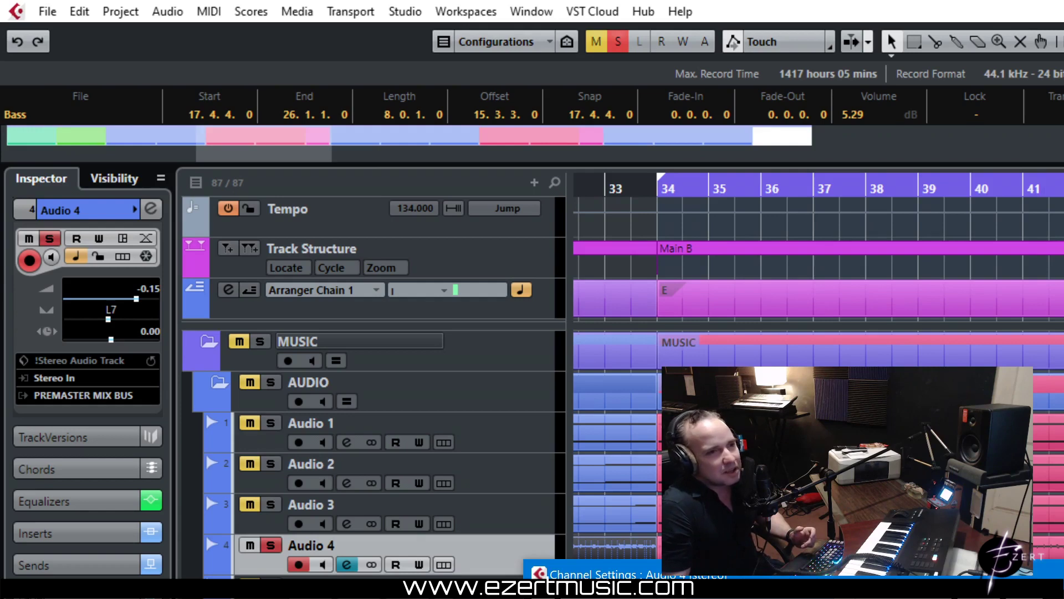
pyautogui.press('Escape')
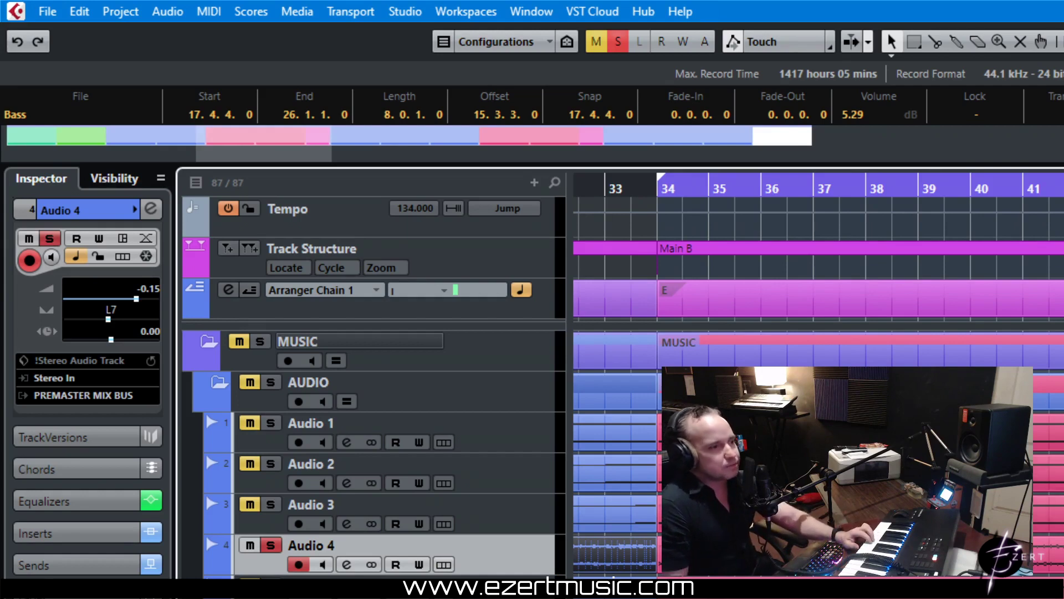
pyautogui.press('KP_1')
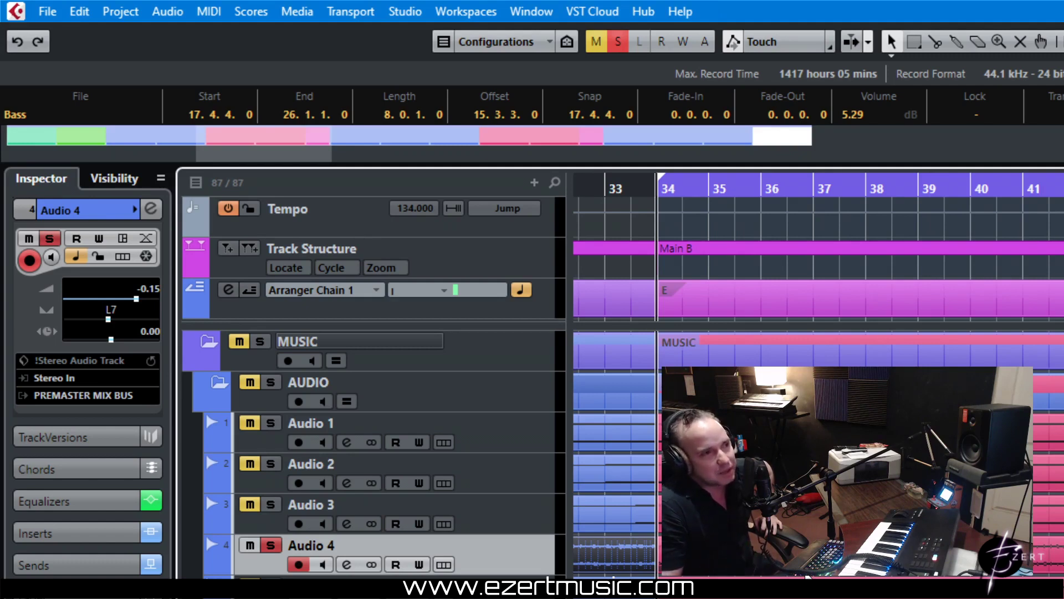
# Select the Audio 5 track, open its channel settings and toggle playback of the Main B loop
pyautogui.scroll(-3, 805, 577)
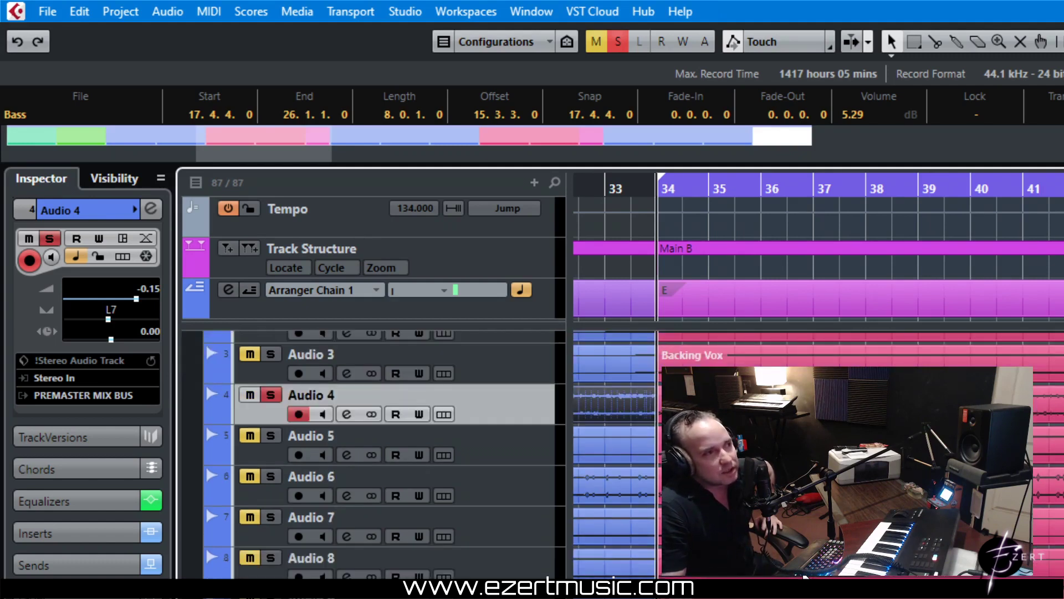
pyautogui.scroll(3, 805, 577)
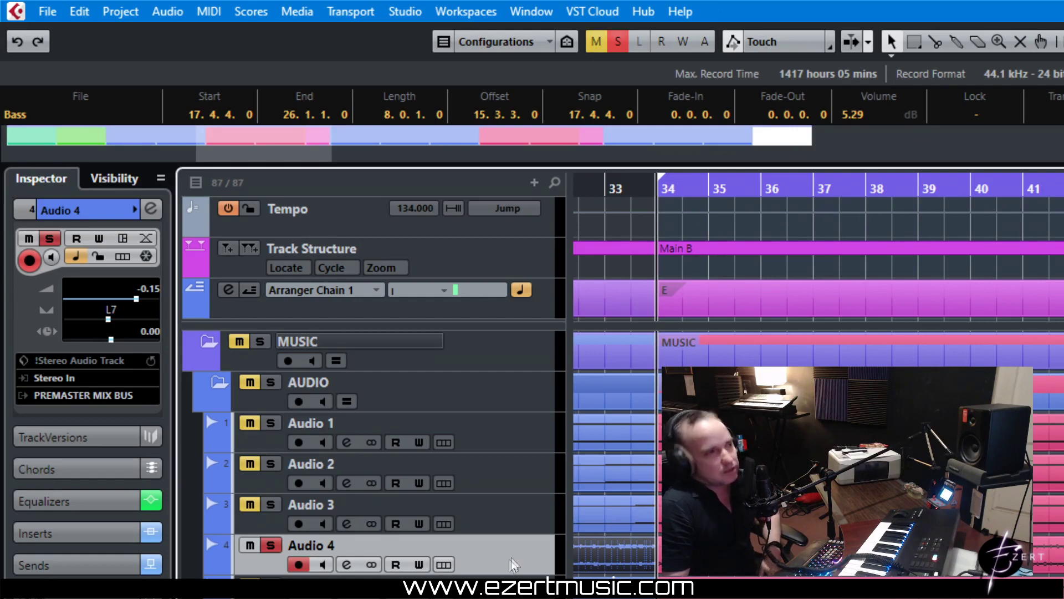
pyautogui.click(513, 590)
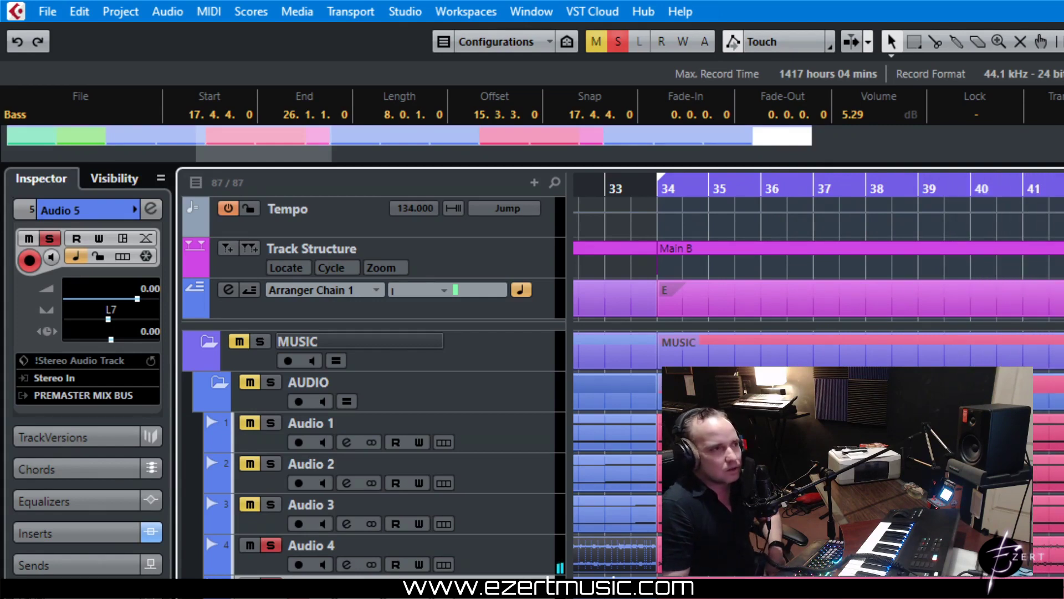
pyautogui.press('e')
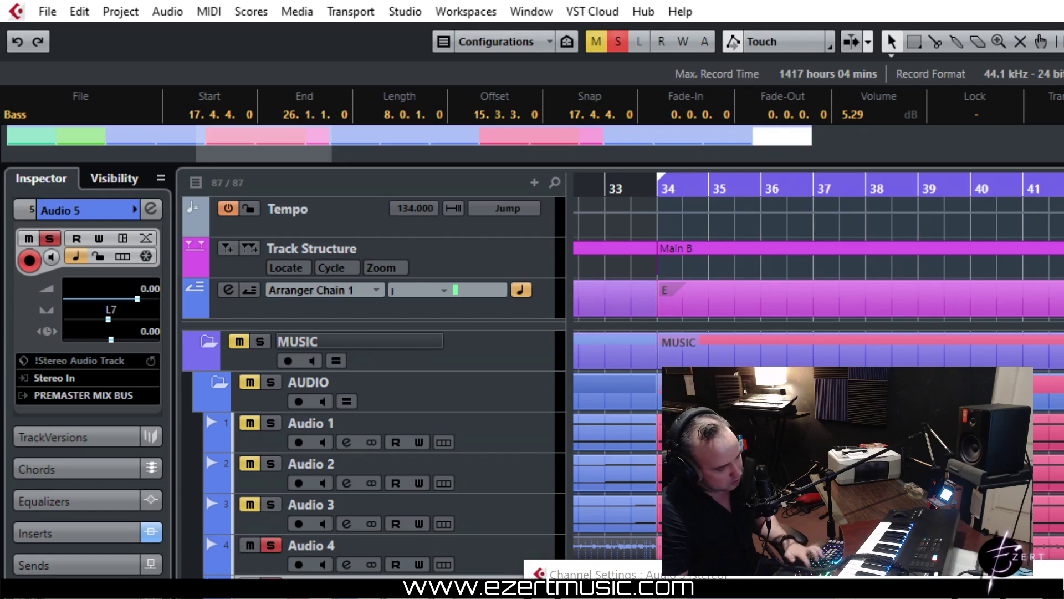
pyautogui.press('space')
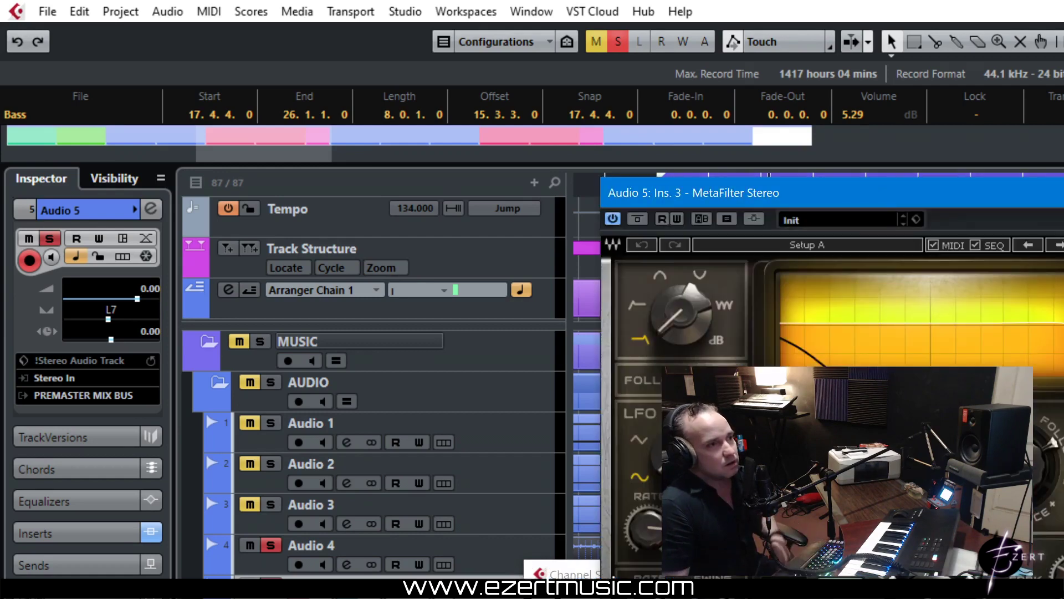
# Audition Audio 5's MetaFilter and LFOTool inserts, closing MetaFilter and moving the LFOTool window clear of the timeline
pyautogui.moveTo(1007, 194); pyautogui.dragTo(932, 330)
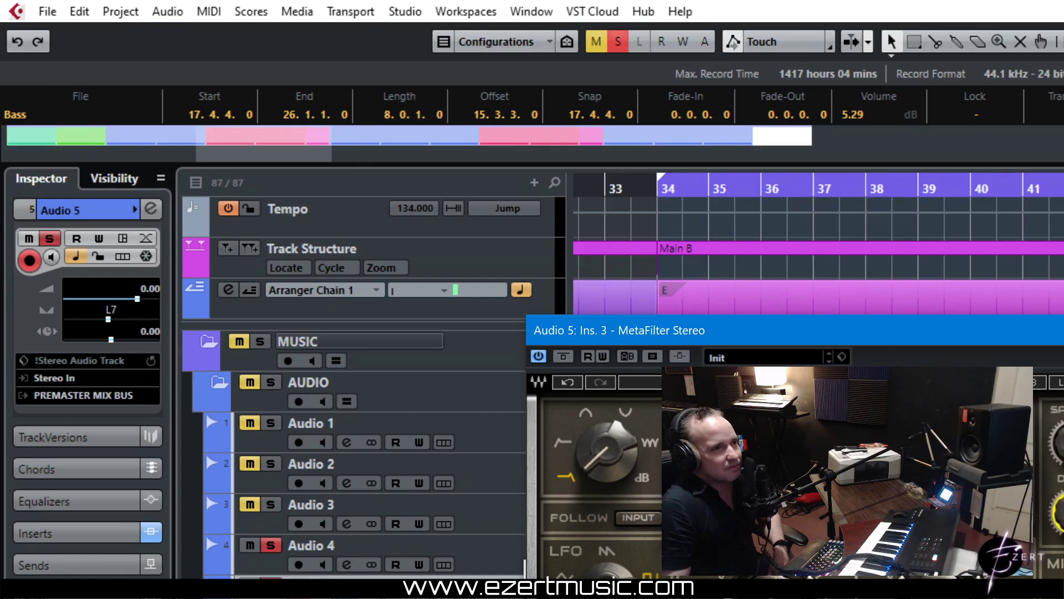
pyautogui.hotkey('ctrl', 'w')
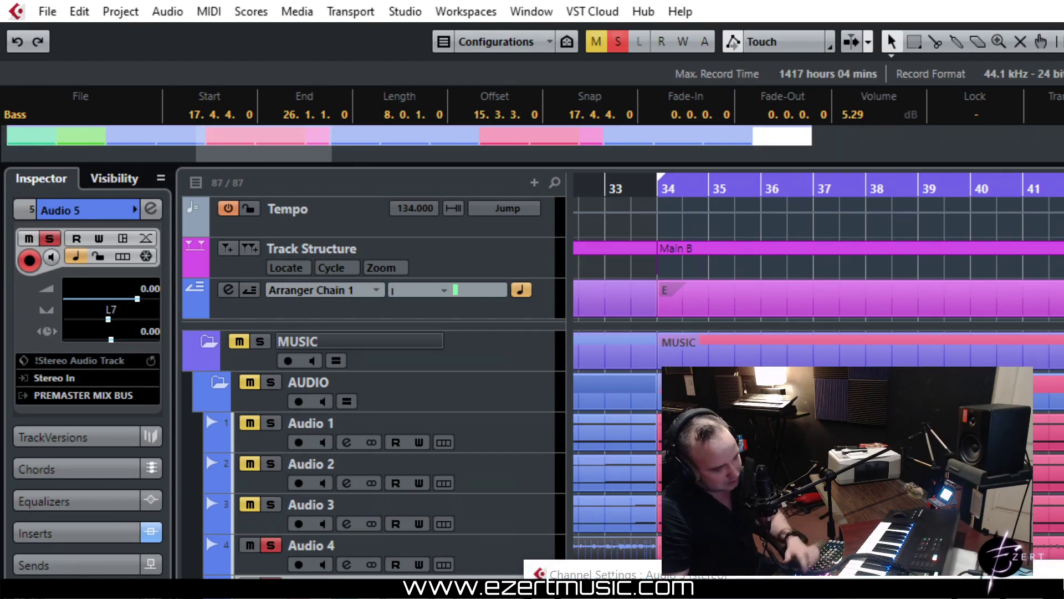
pyautogui.press('space')
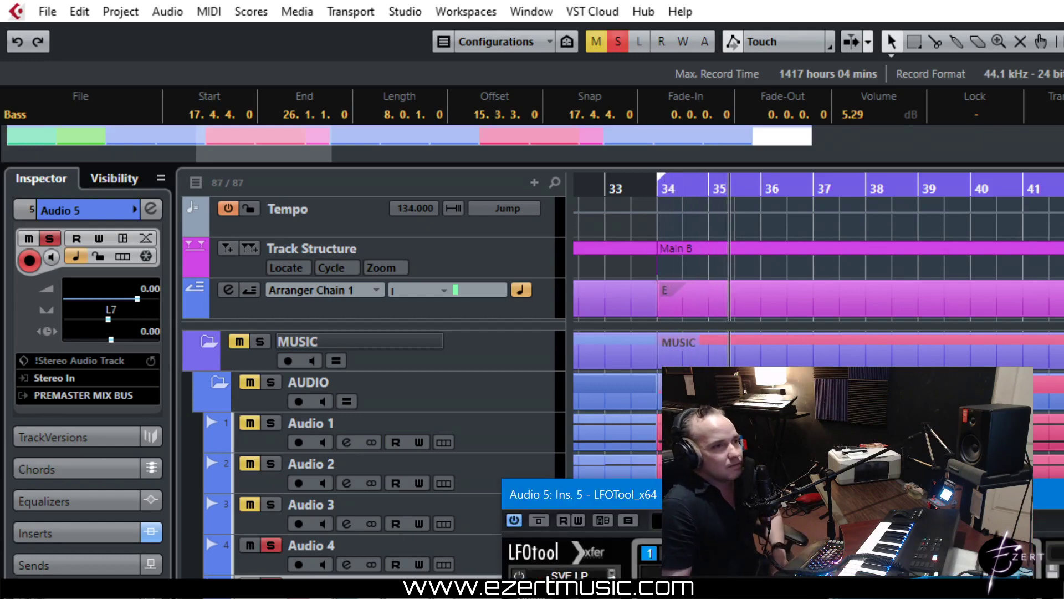
pyautogui.moveTo(848, 493); pyautogui.dragTo(958, 529)
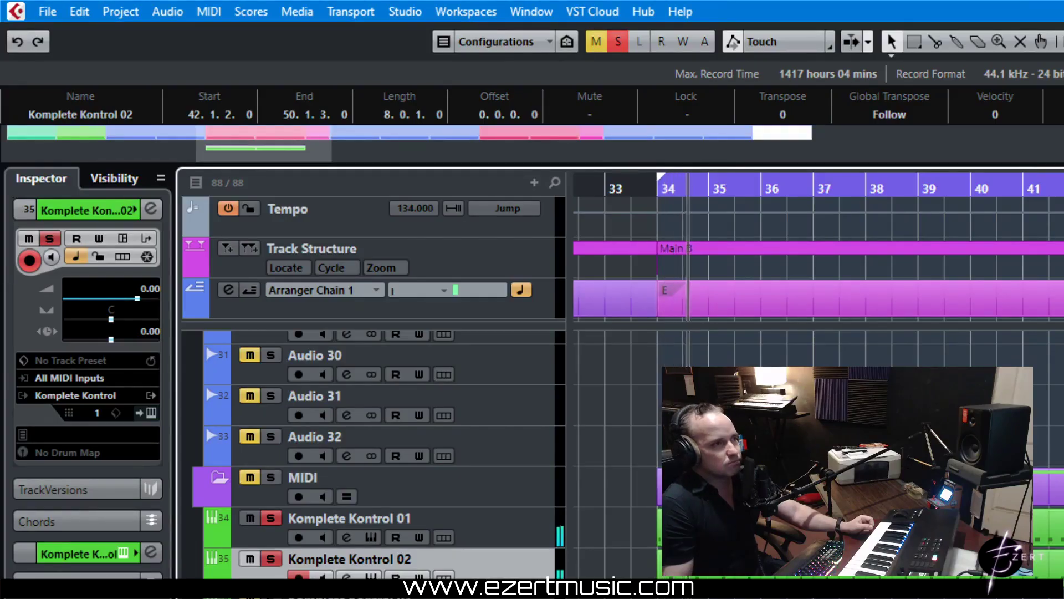
# Review the channel settings of Komplete Kontrol 02 and Audio 10 while playing the Main B loop
pyautogui.click(347, 577)
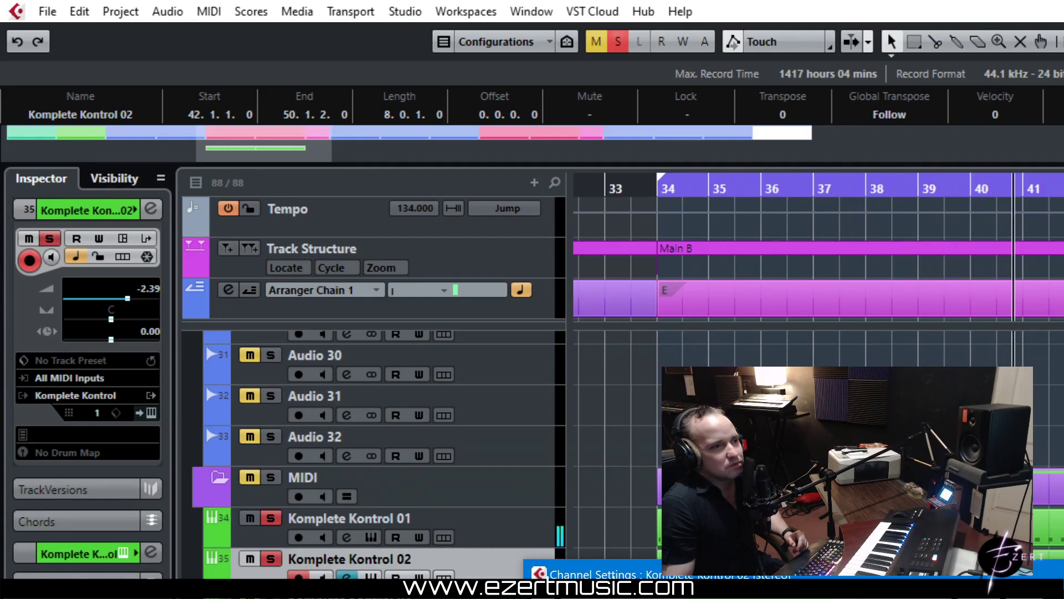
pyautogui.press('Escape')
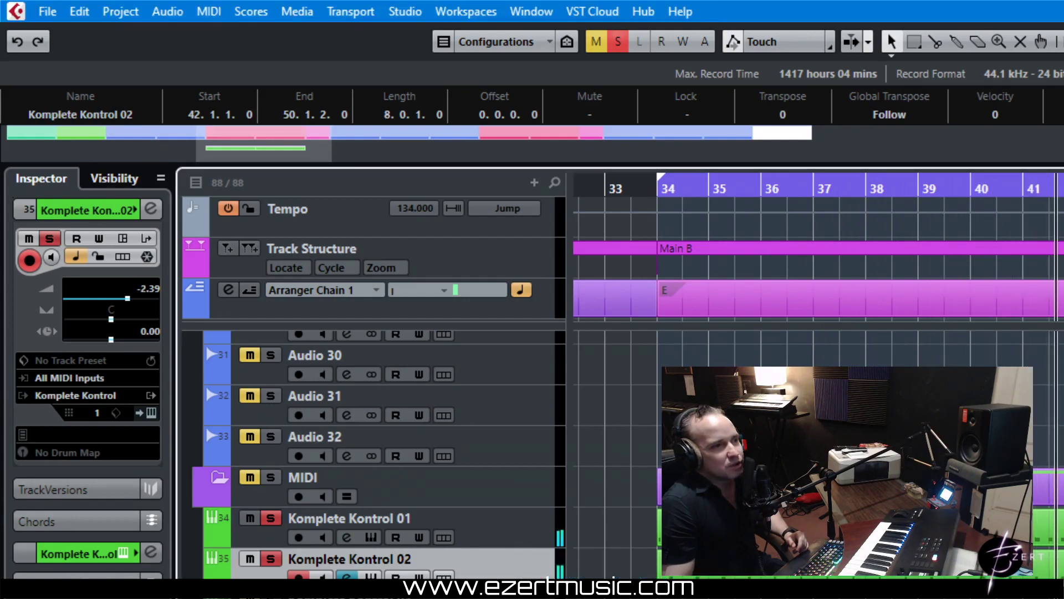
pyautogui.click(346, 574)
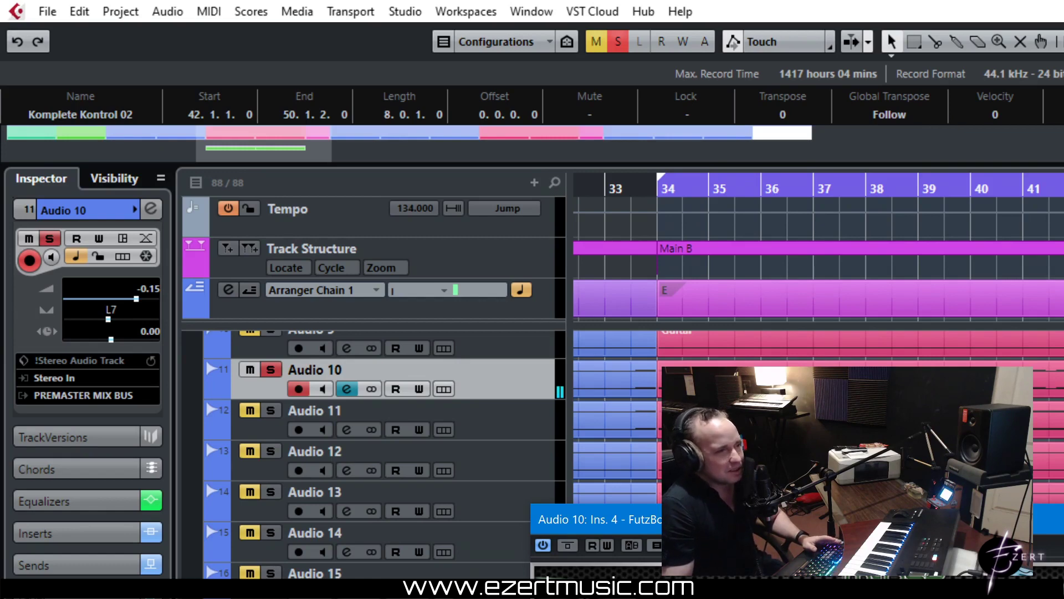
pyautogui.press('space')
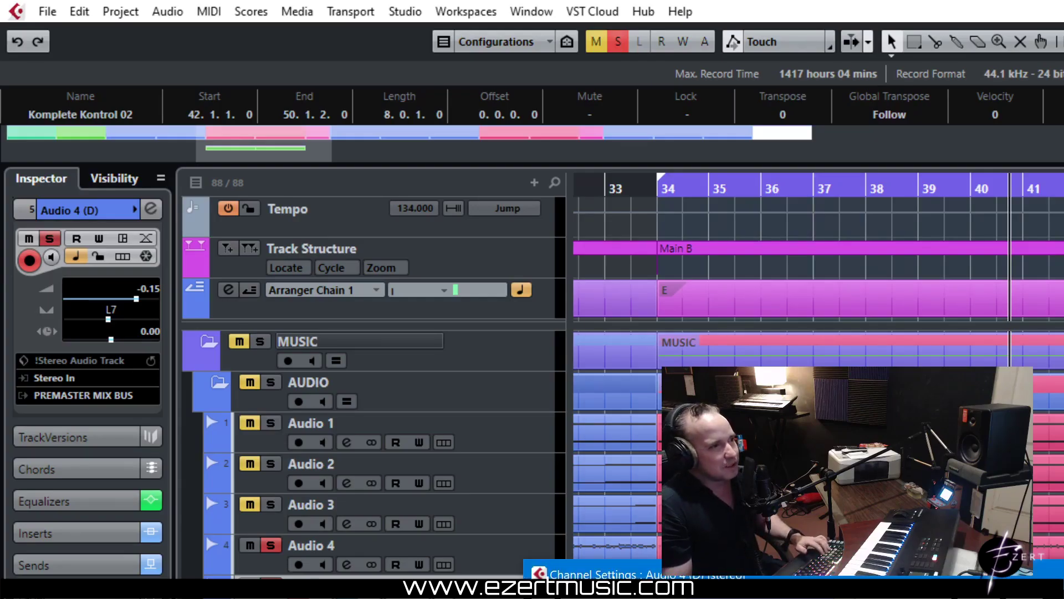
# Move the LFOTool window on Audio 4 (D), replay the loop from bar 34 and close the channel's windows
pyautogui.moveTo(948, 327); pyautogui.dragTo(958, 384)
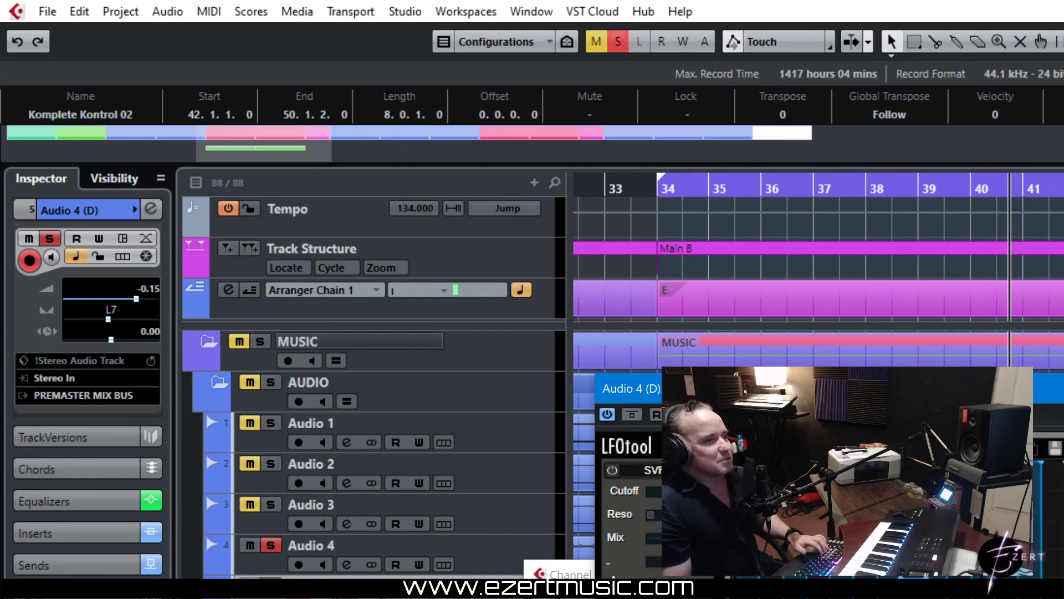
pyautogui.press('KP_1')
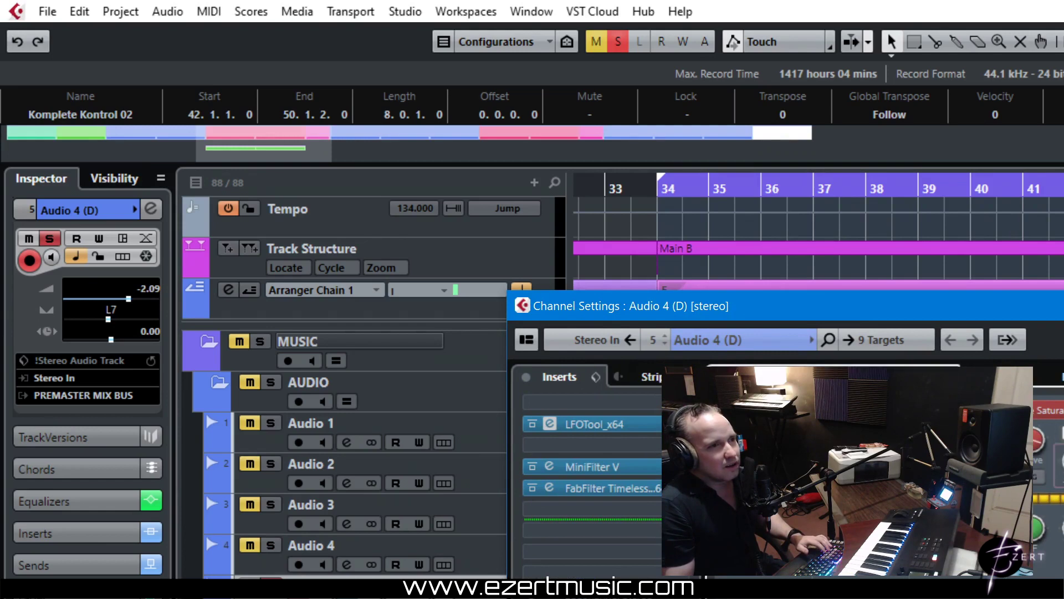
pyautogui.press('space')
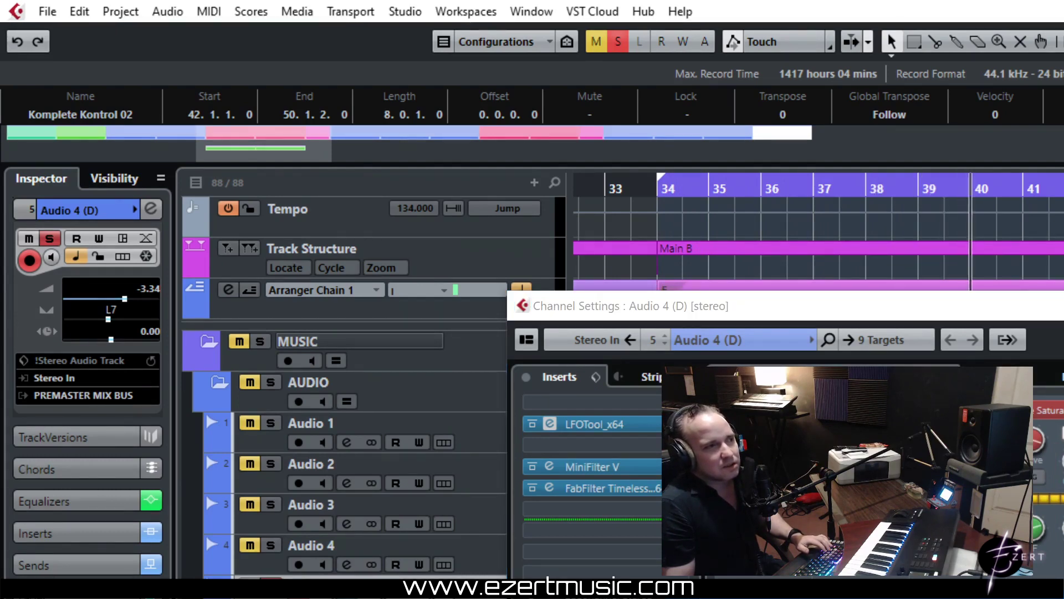
pyautogui.hotkey('ctrl', 'w')
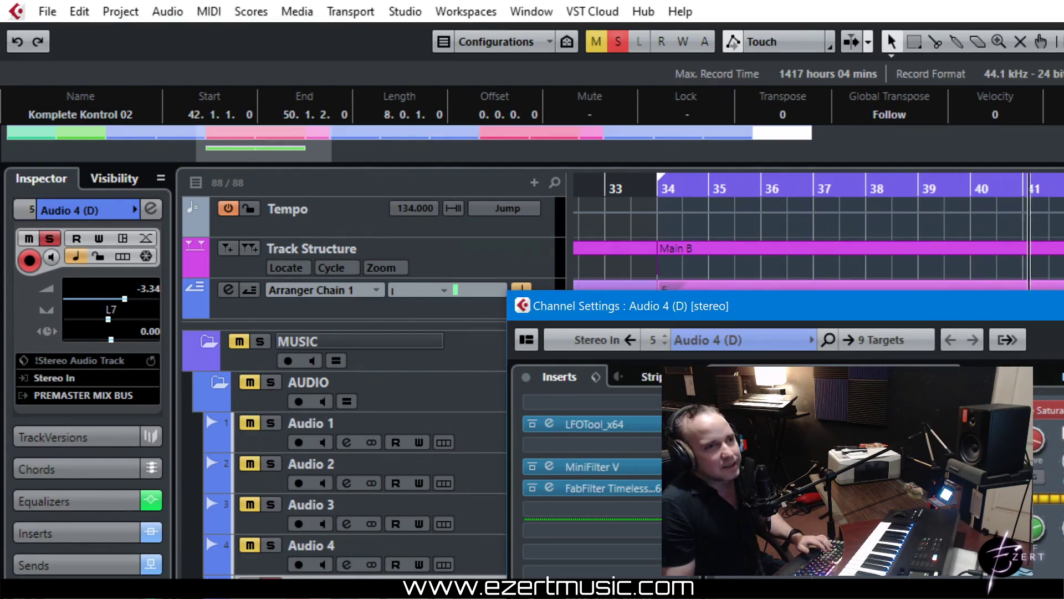
pyautogui.hotkey('ctrl', 'w')
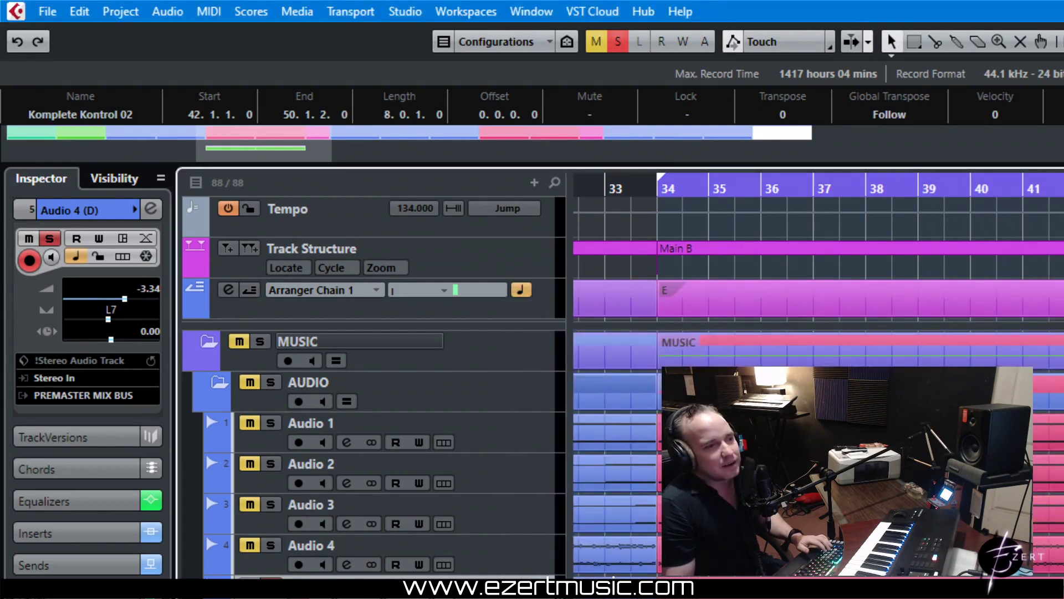
# Inspect the inserts in Audio 16's channel settings, return to the arrangement and toggle playback
pyautogui.scroll(-10, 371, 455)
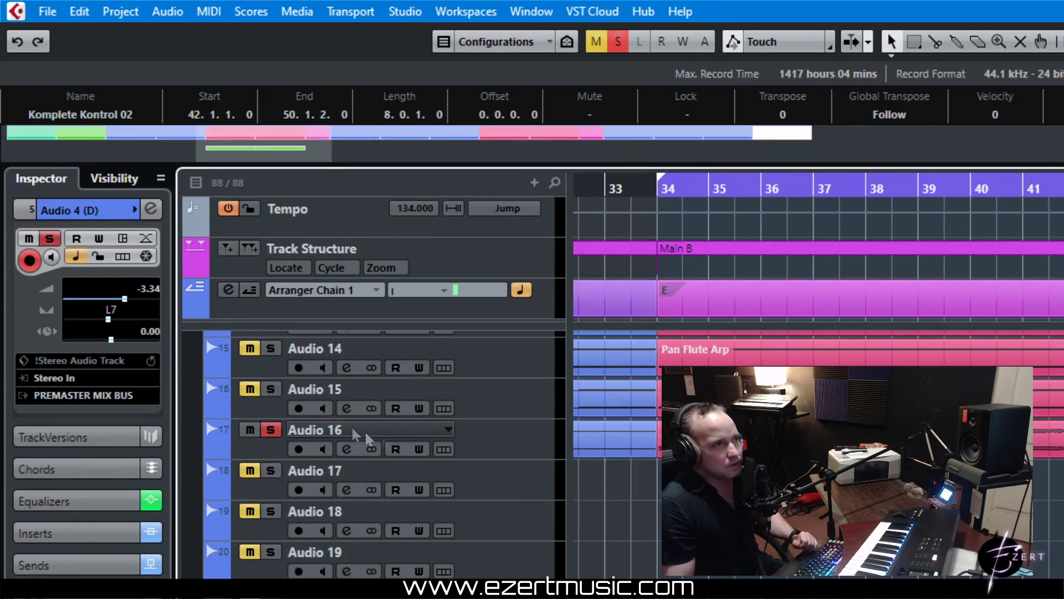
pyautogui.click(348, 449)
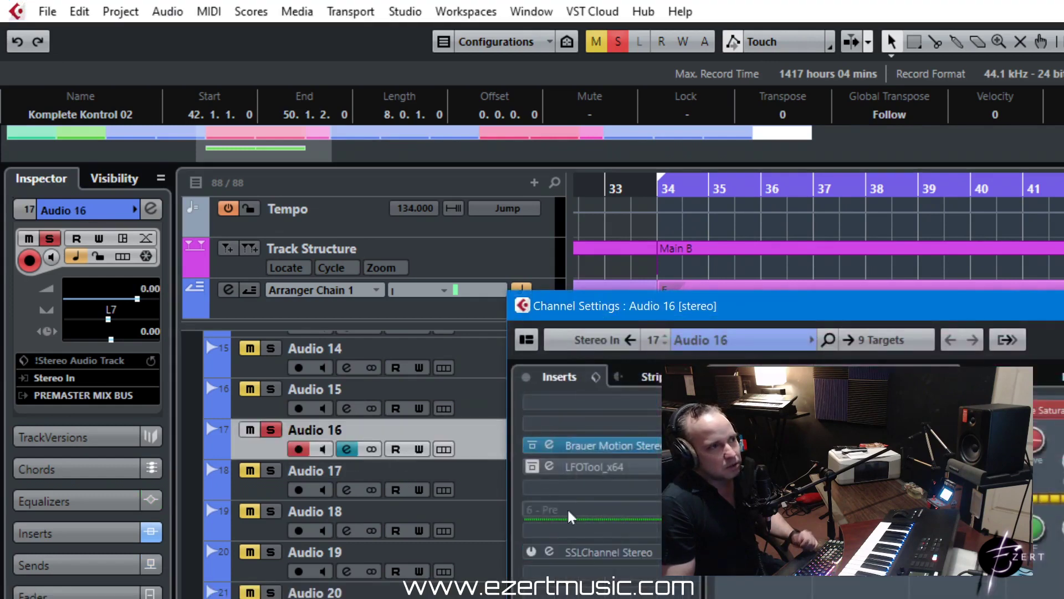
pyautogui.click(205, 500)
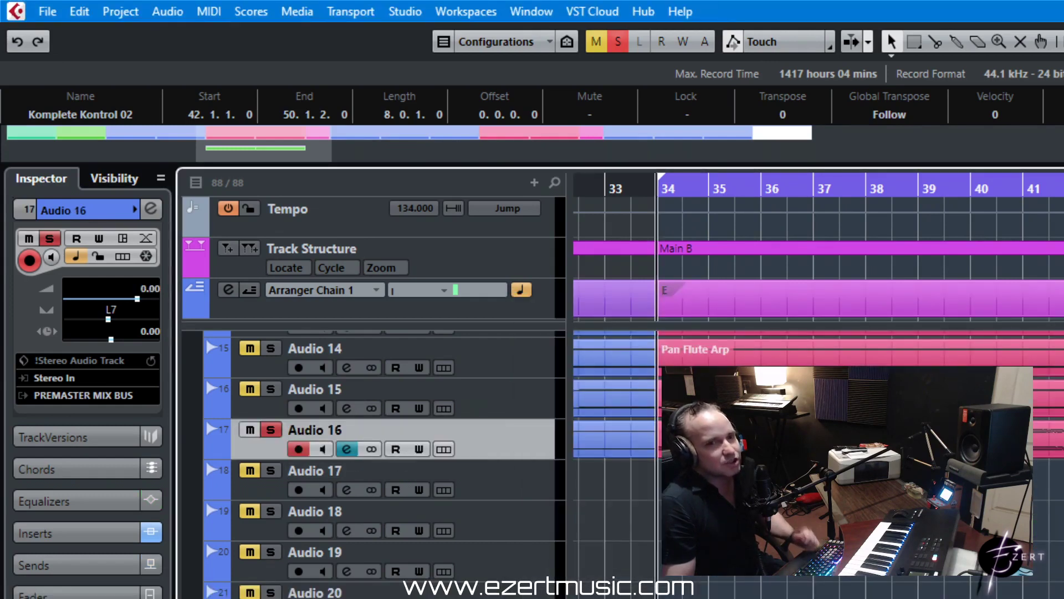
pyautogui.press('space')
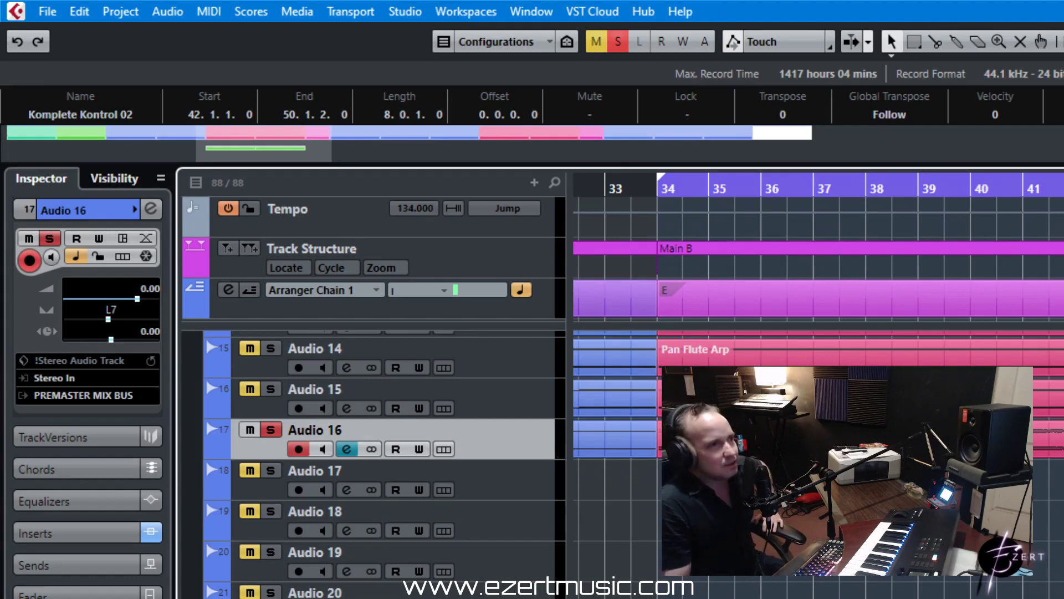
# Open the Komplete Kontrol 03 instrument in the MIDI folder and play the Main B loop
pyautogui.scroll(6, 371, 460)
pyautogui.scroll(5, 205, 512)
pyautogui.scroll(-3, 205, 513)
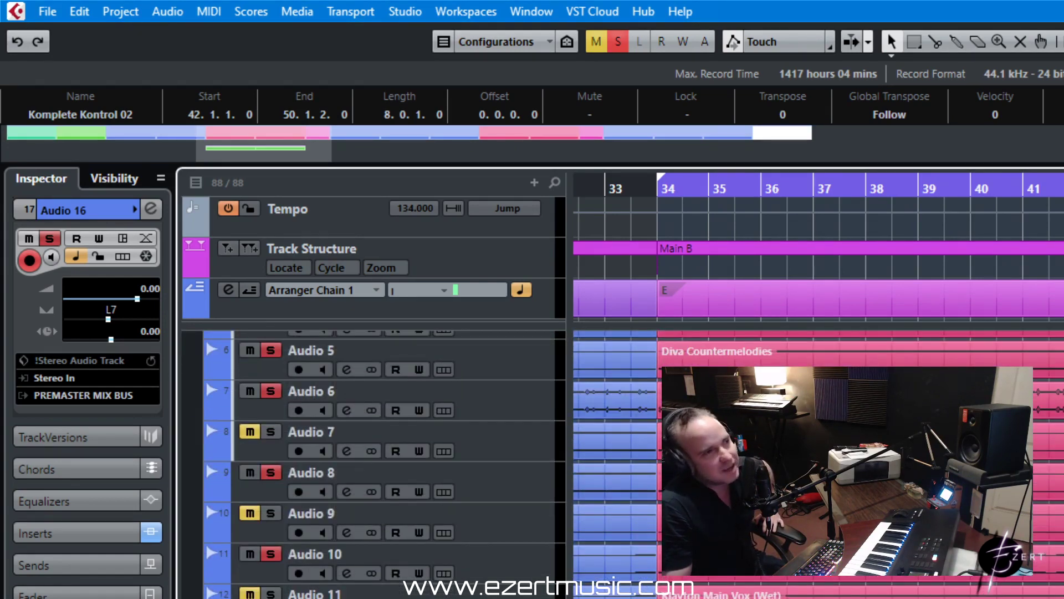
pyautogui.scroll(-3, 205, 420)
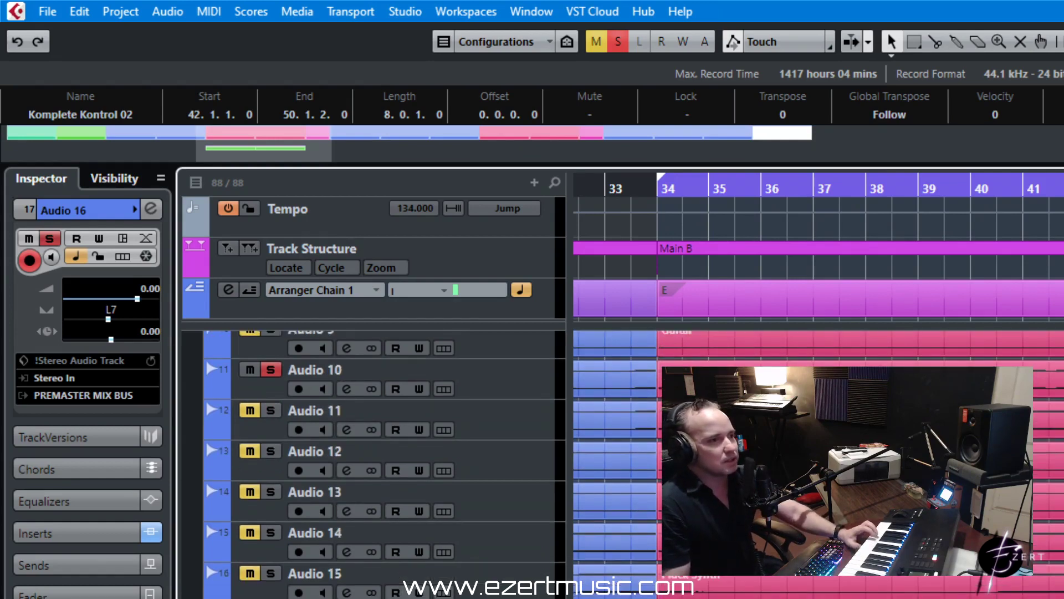
pyautogui.click(371, 526)
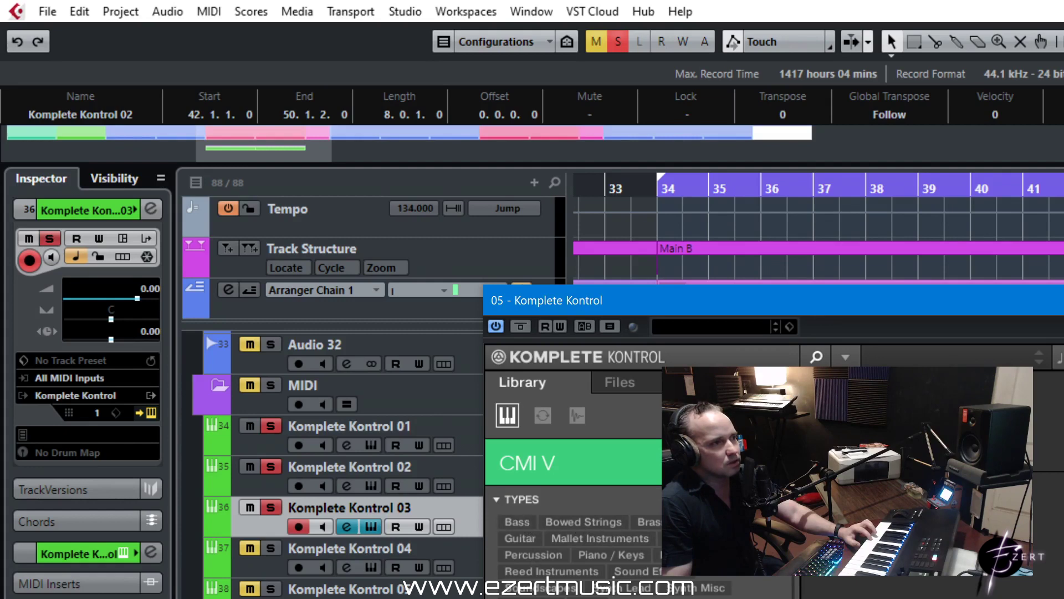
pyautogui.scroll(-1, 574, 538)
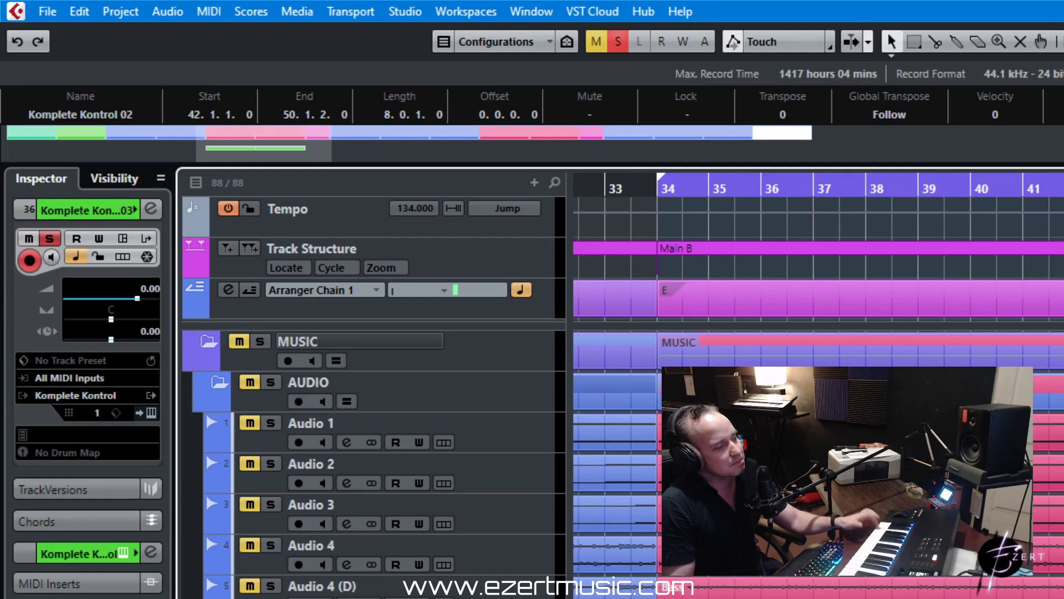
pyautogui.press('space')
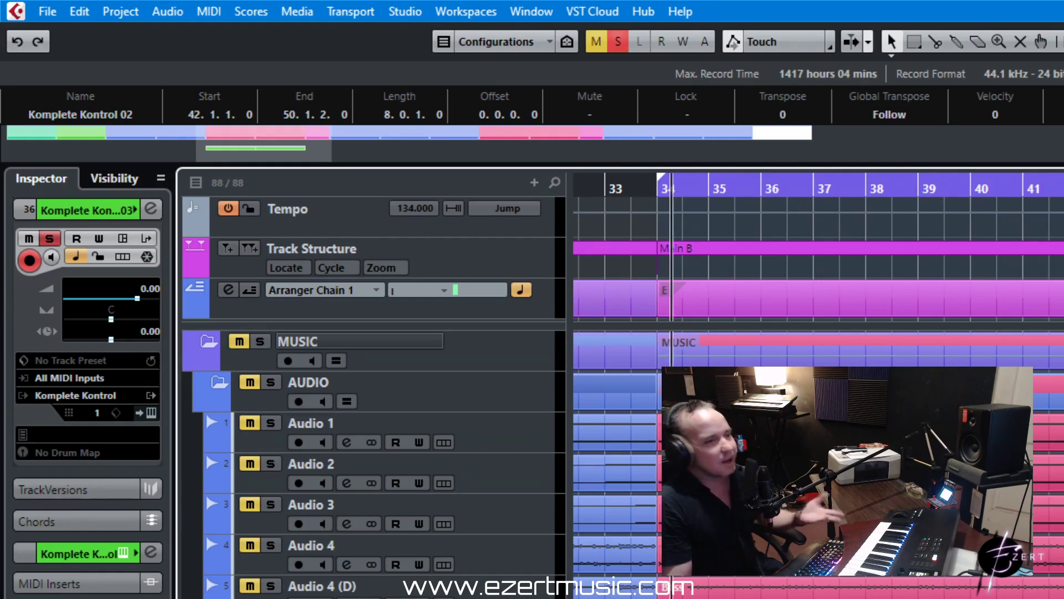